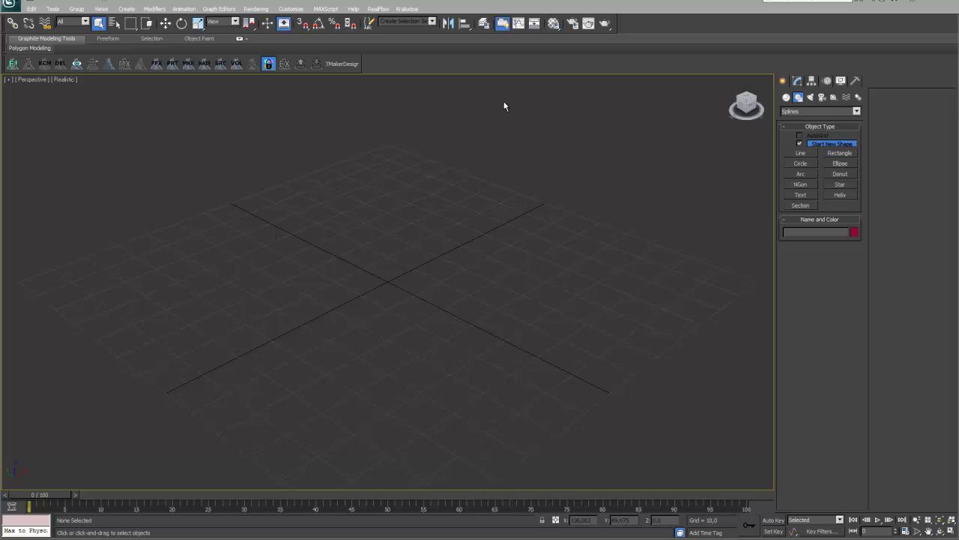
Draw an open, winding S-shaped spline with the Line tool across the perspective grid.
click(797, 153)
drag(287, 442, 248, 337)
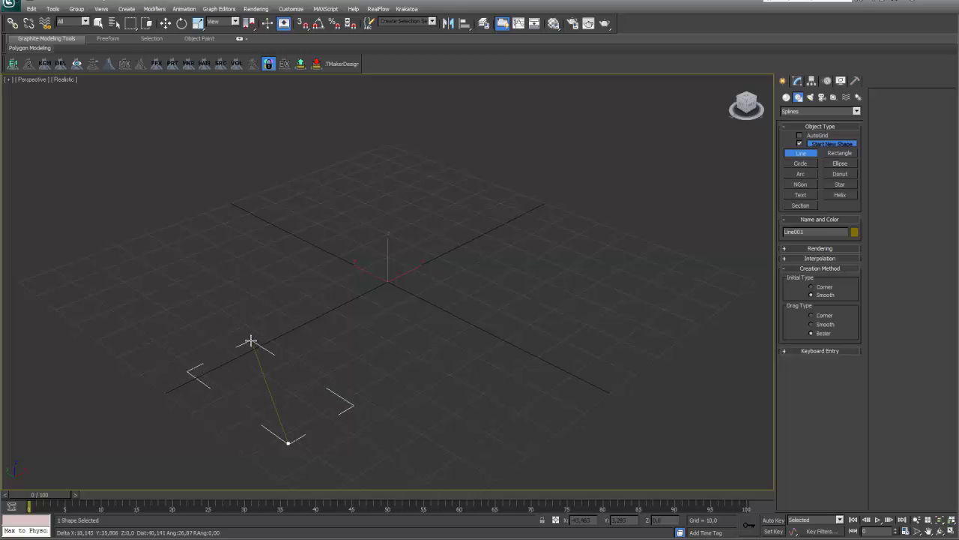
drag(249, 259, 334, 248)
click(334, 259)
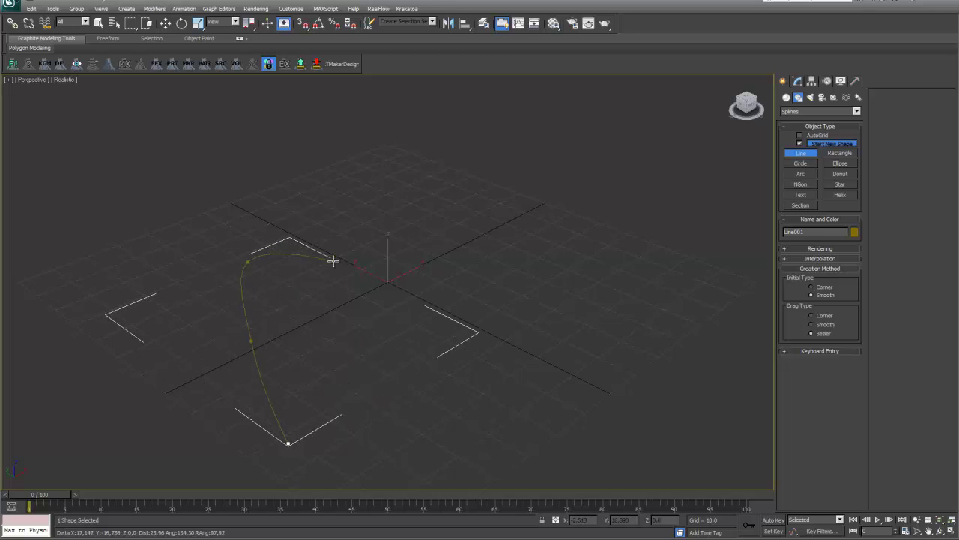
click(488, 303)
click(537, 250)
drag(479, 167, 542, 117)
right_click(542, 113)
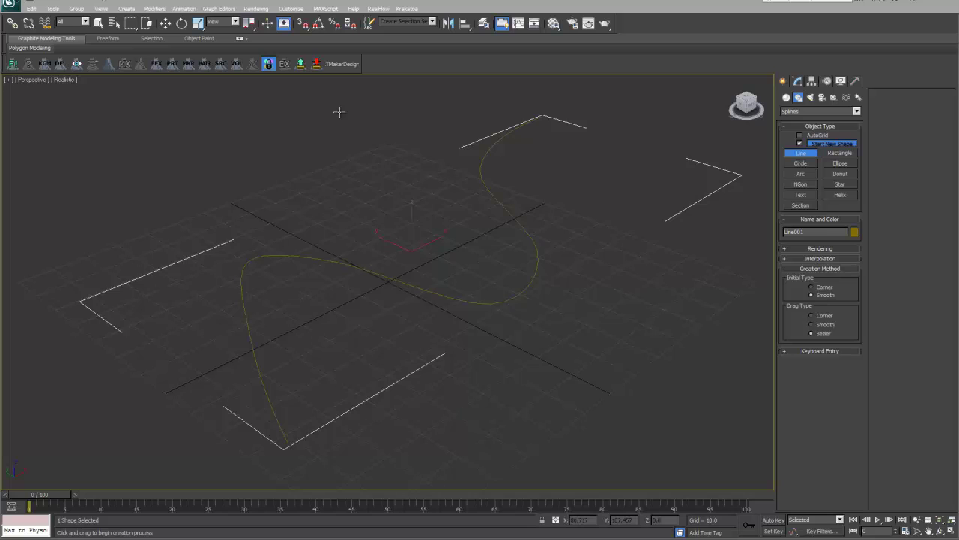
Create a PRT Hair object from the spline and reset its X and Y position to 0.
click(206, 65)
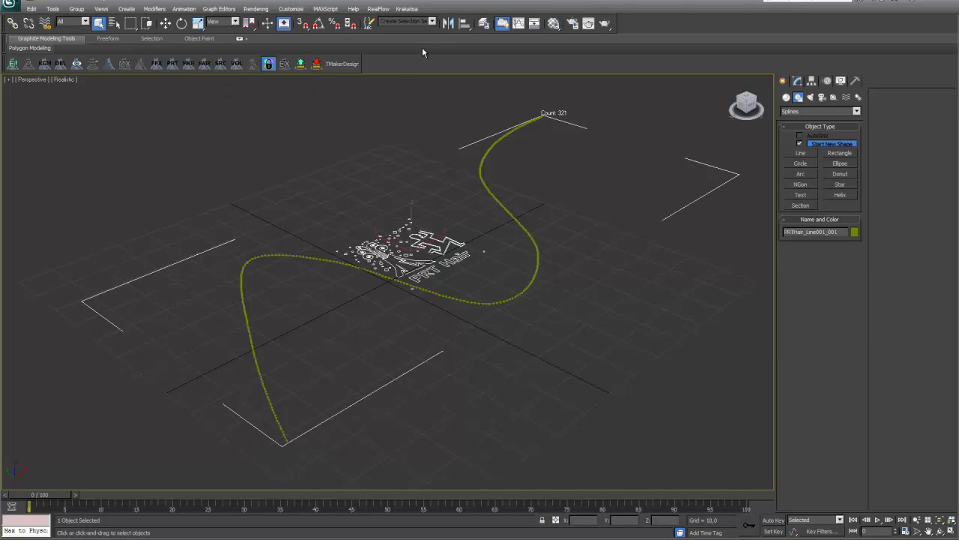
click(407, 9)
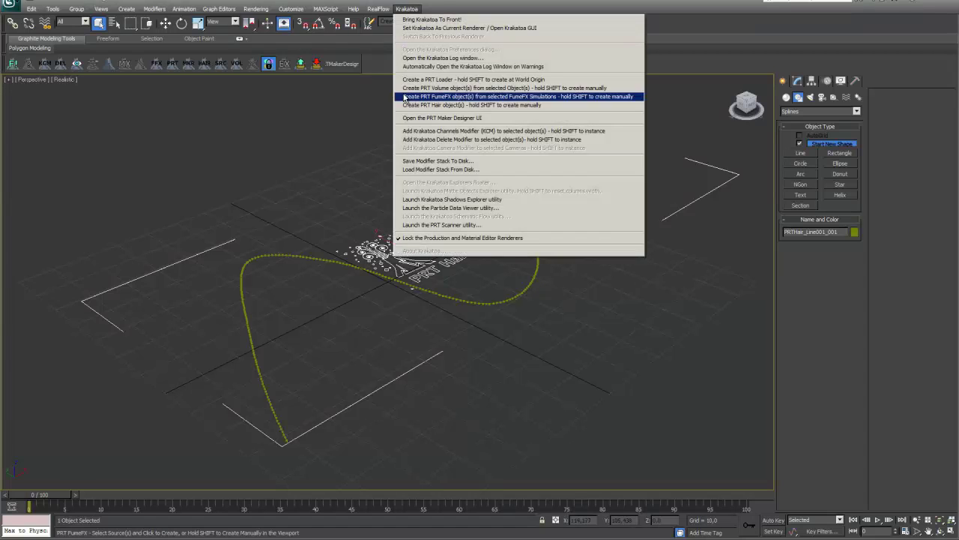
click(364, 109)
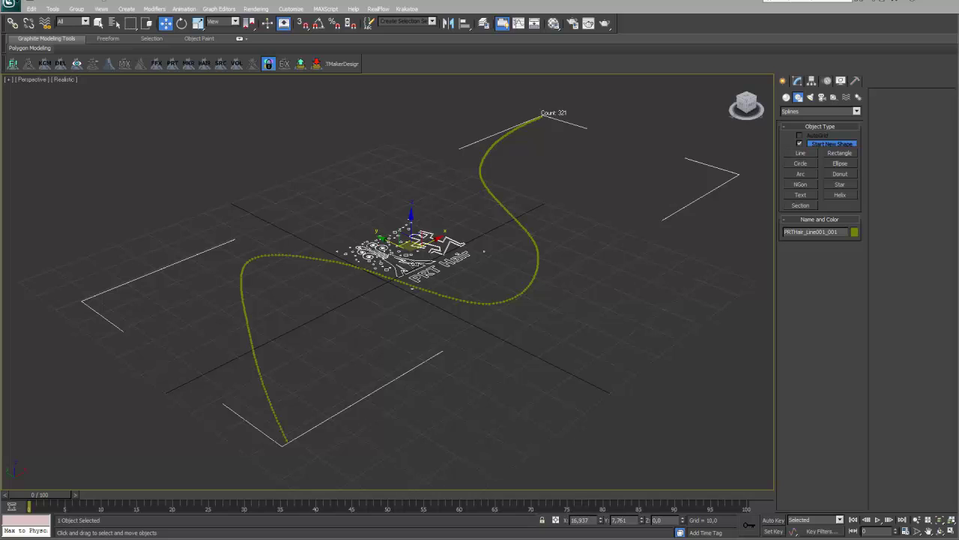
right_click(601, 522)
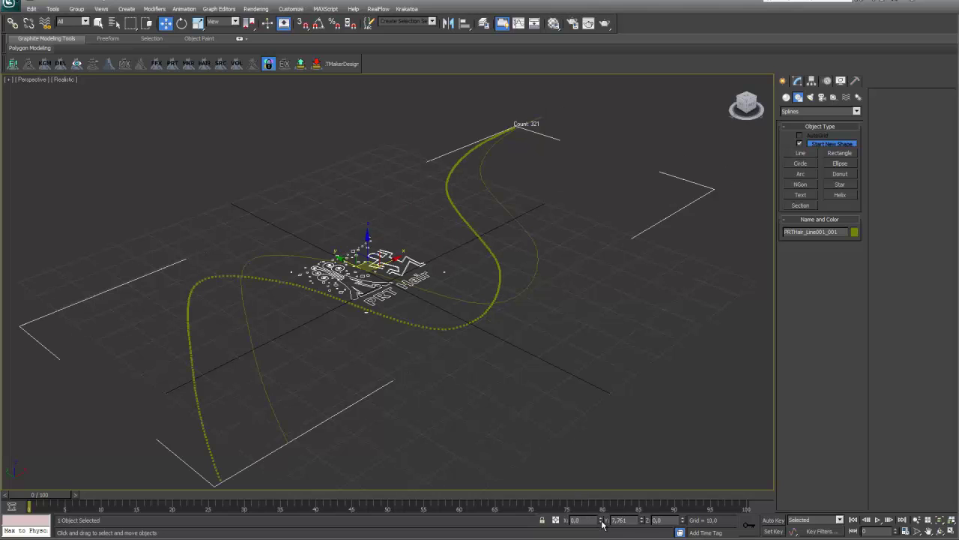
right_click(642, 520)
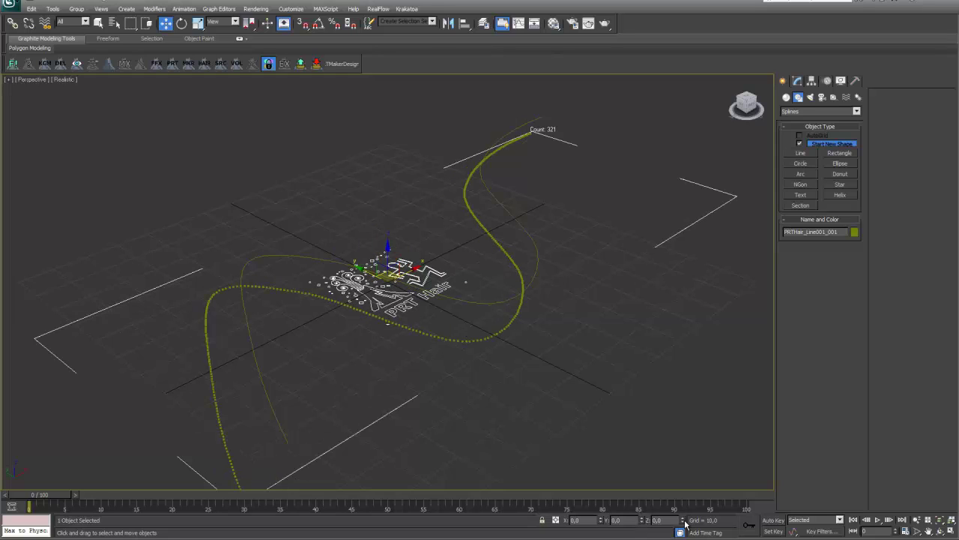
Select the original source spline and hide it, leaving the PRT Hair object displayed.
click(616, 105)
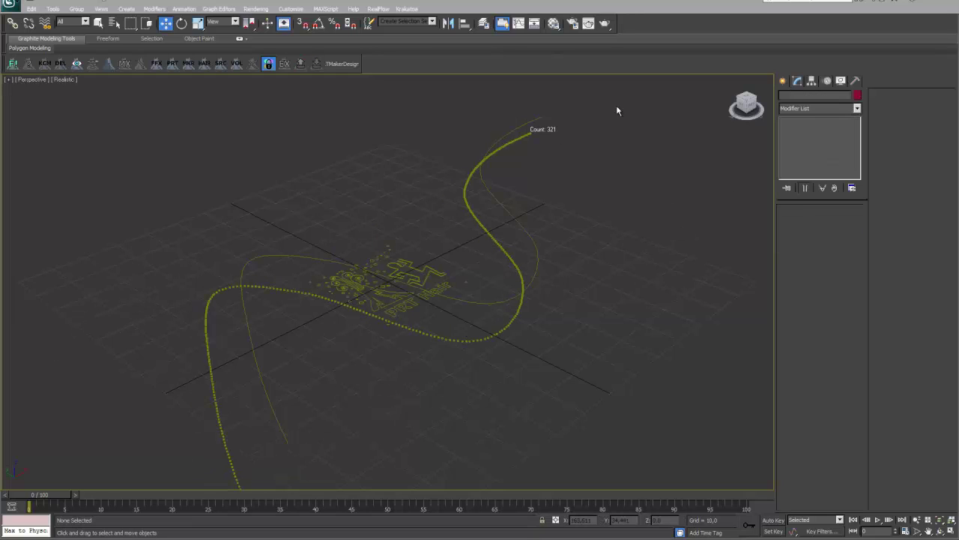
click(521, 125)
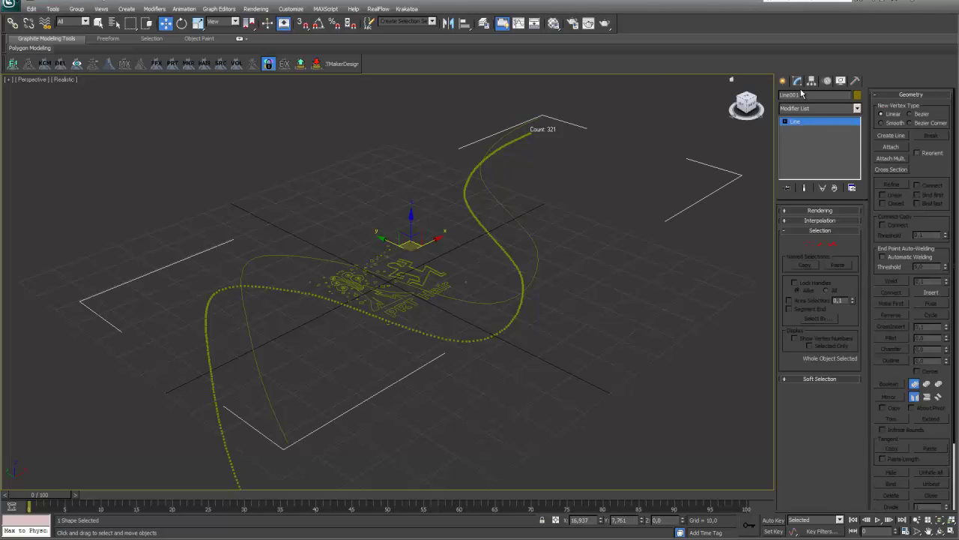
click(841, 81)
click(821, 325)
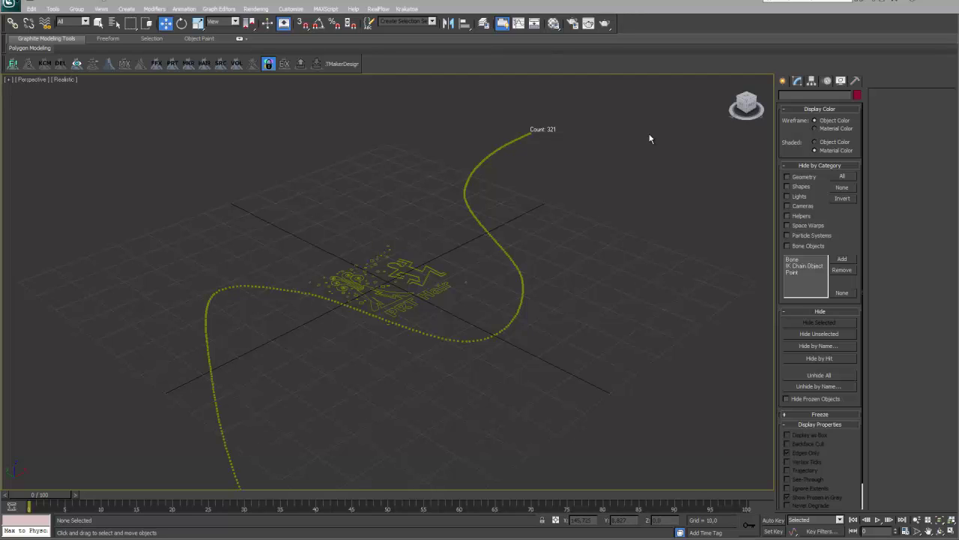
Set both the view spacing and the render spacing of the PRT Hair object to 5.
click(409, 276)
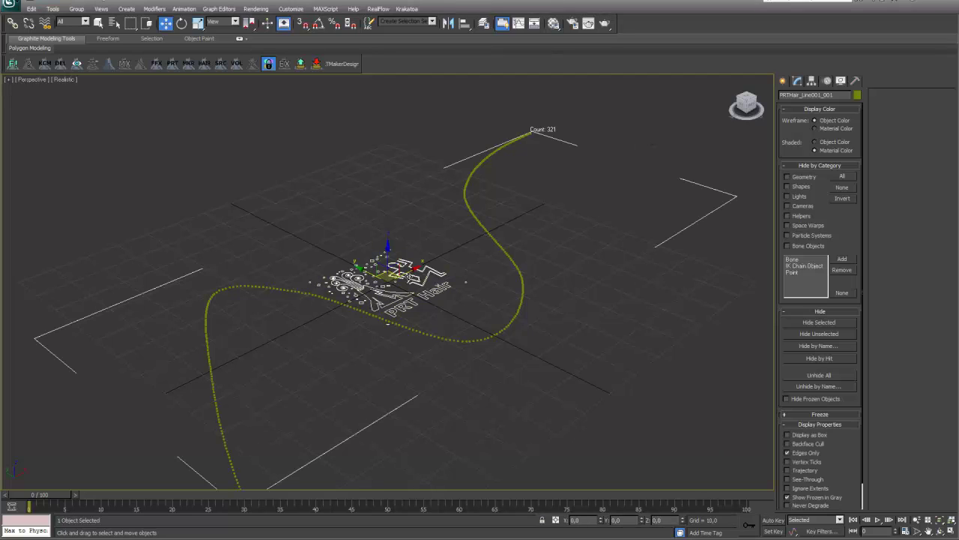
click(795, 80)
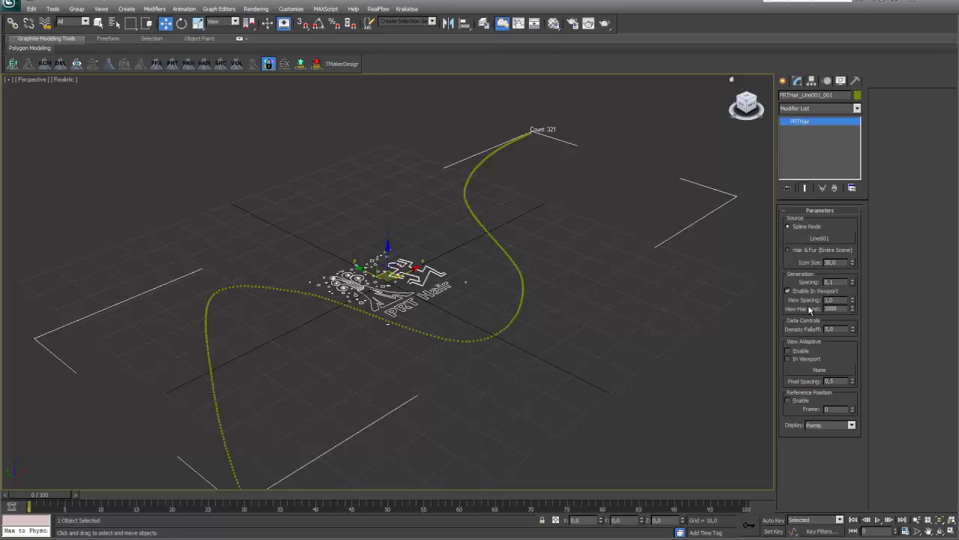
double_click(839, 298)
text(5)
key(Return)
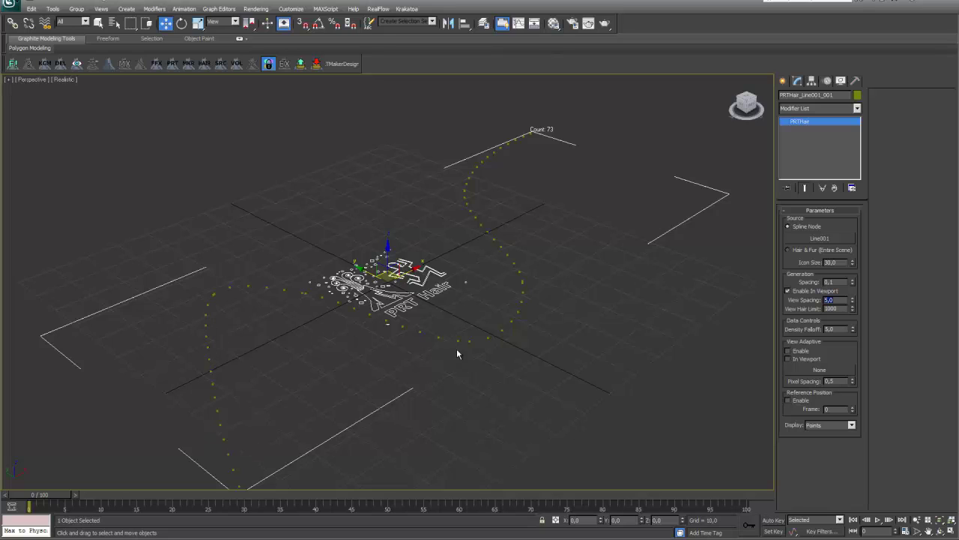
double_click(833, 281)
text(5)
key(Return)
Create a PRT Maker object on the grid in front of the hair particles, with an icon size of about 20.
click(783, 81)
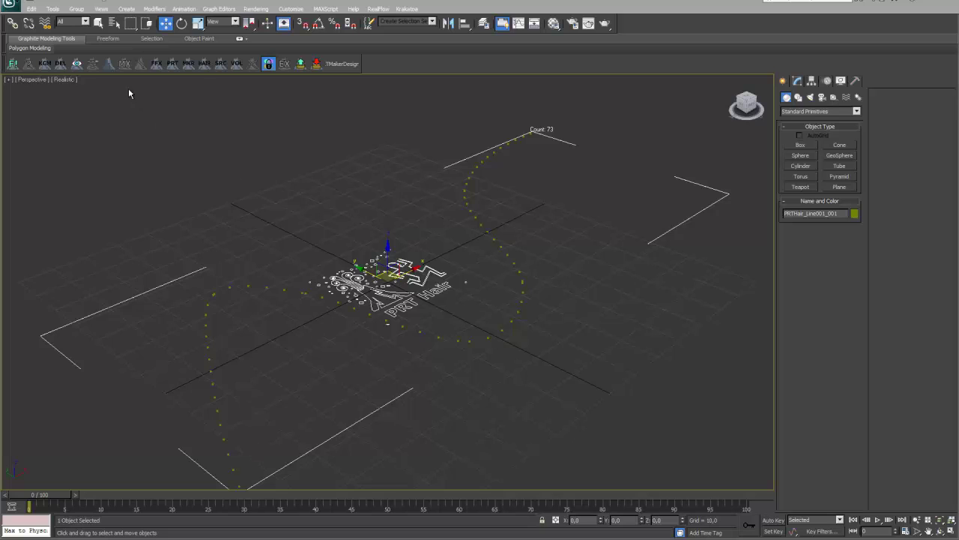
click(187, 64)
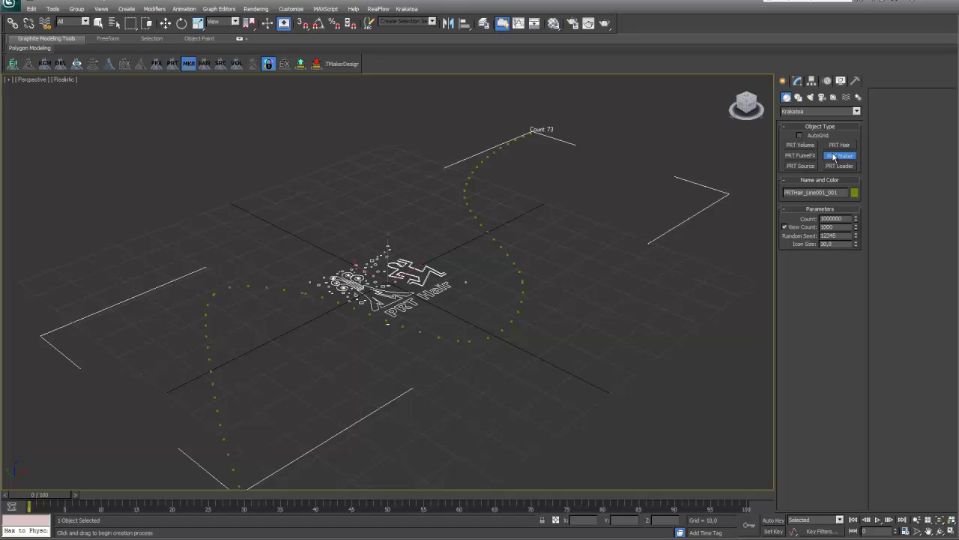
drag(534, 373, 576, 389)
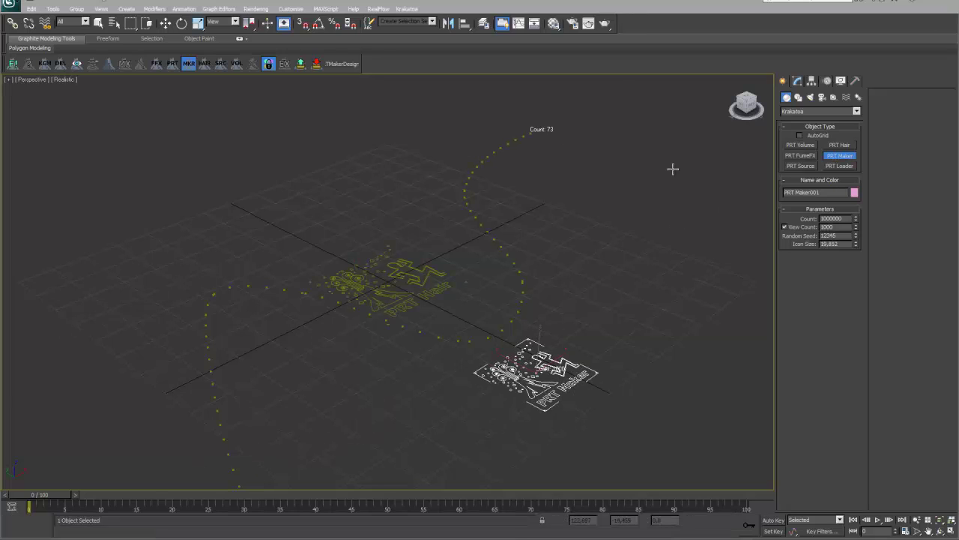
Set the PRT Maker's particle count to 10000 and disable its View Count limit.
click(796, 80)
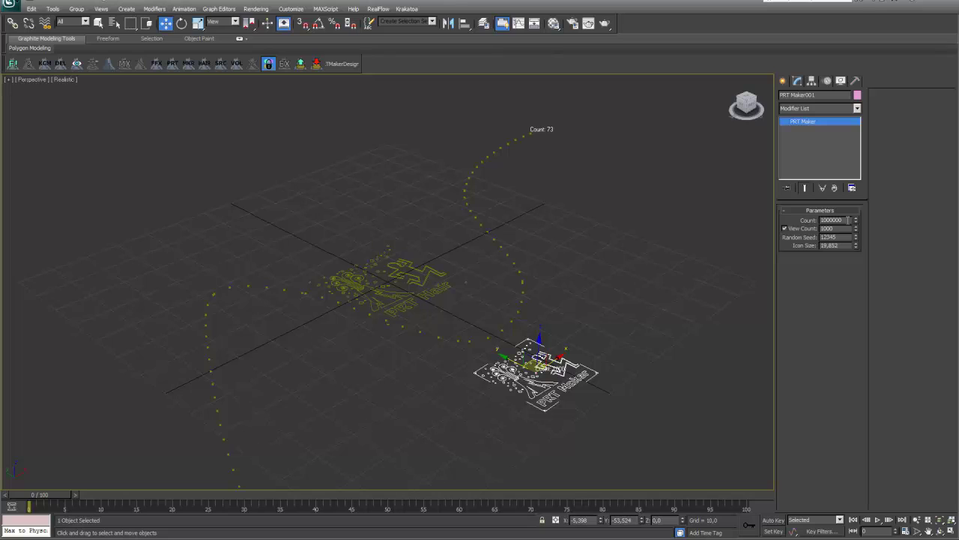
click(846, 219)
key(BackSpace)
key(BackSpace)
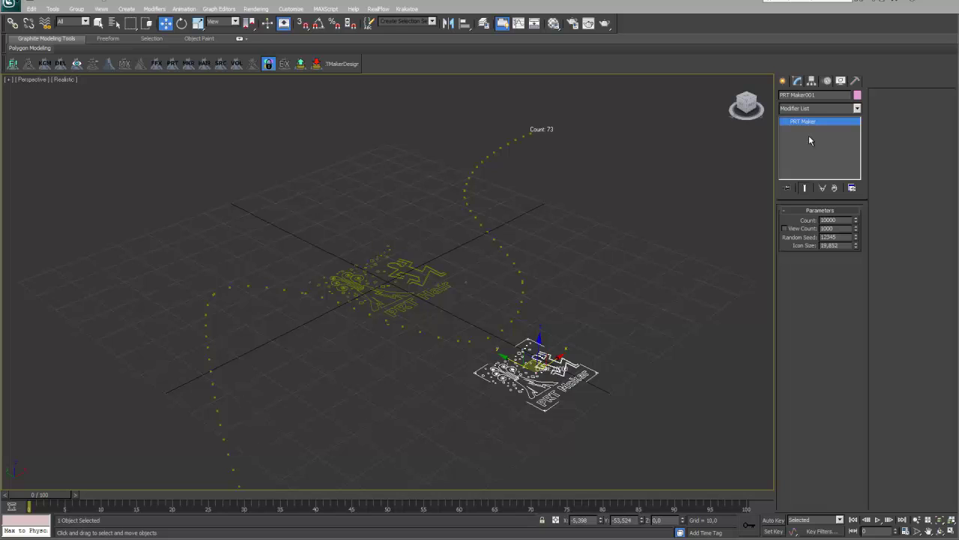
Add a MagmaModifier to the PRT Maker and open its Magma editor.
click(858, 109)
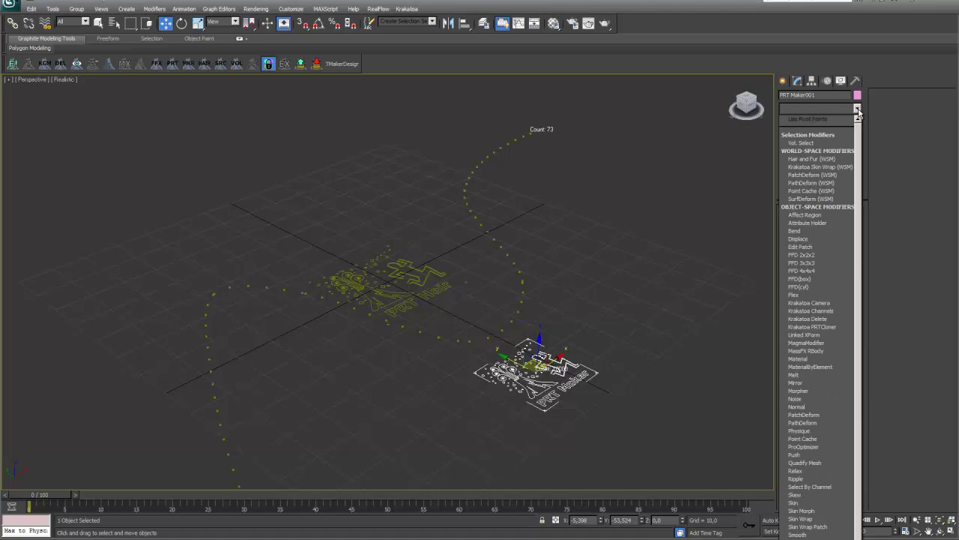
click(815, 342)
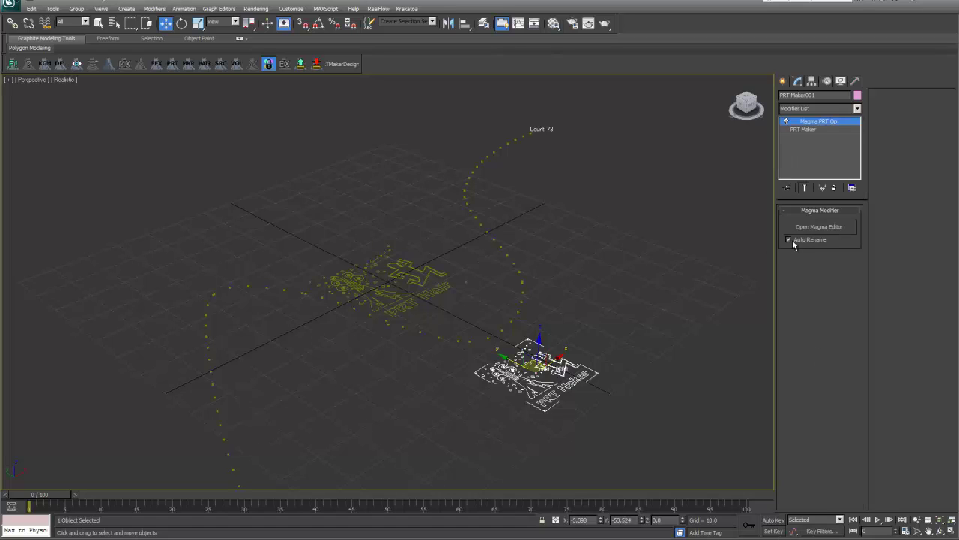
click(837, 227)
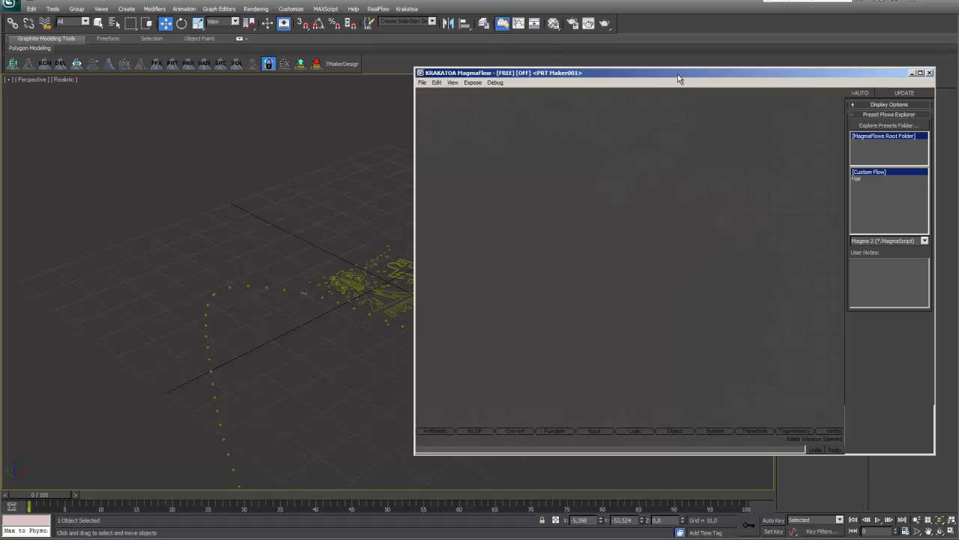
drag(657, 78, 506, 87)
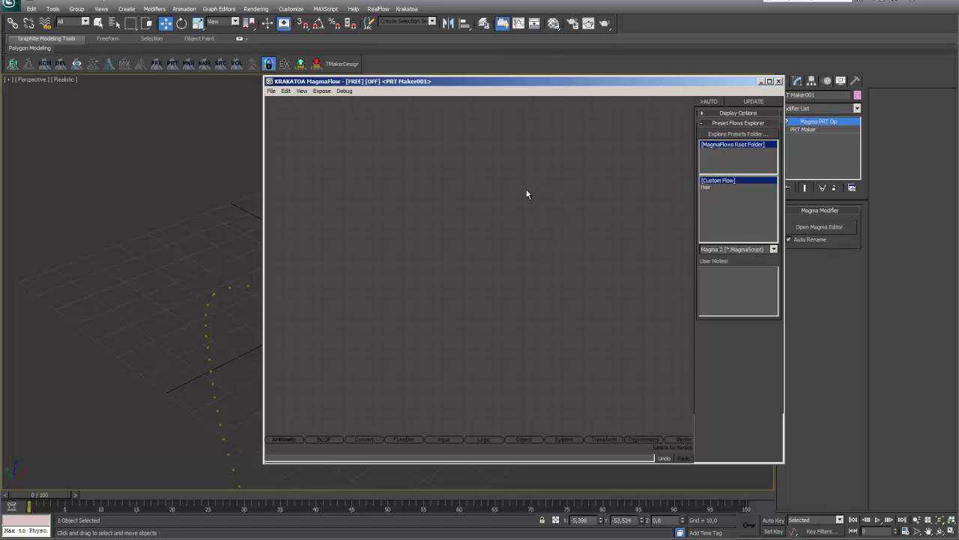
Add an Output node to the flow and set its channel to Position.
key(o)
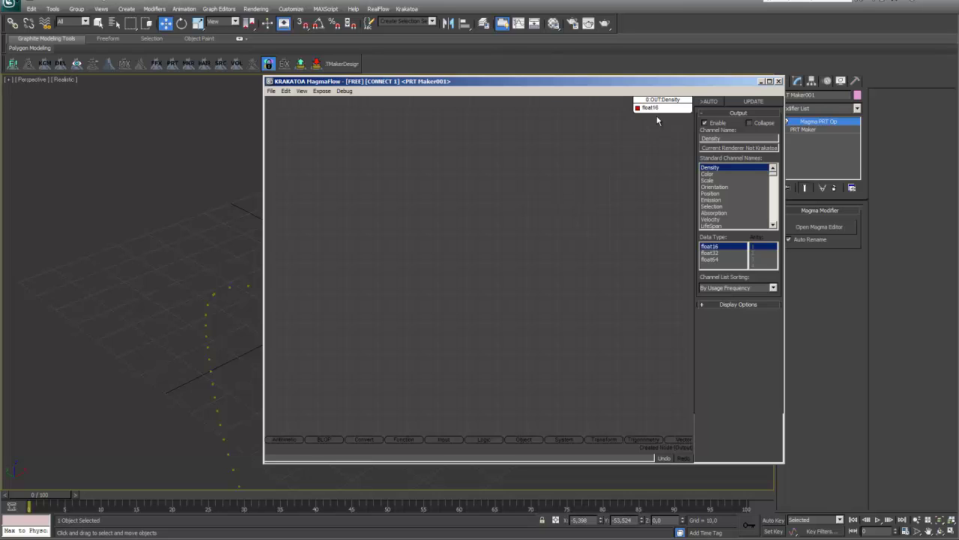
click(712, 187)
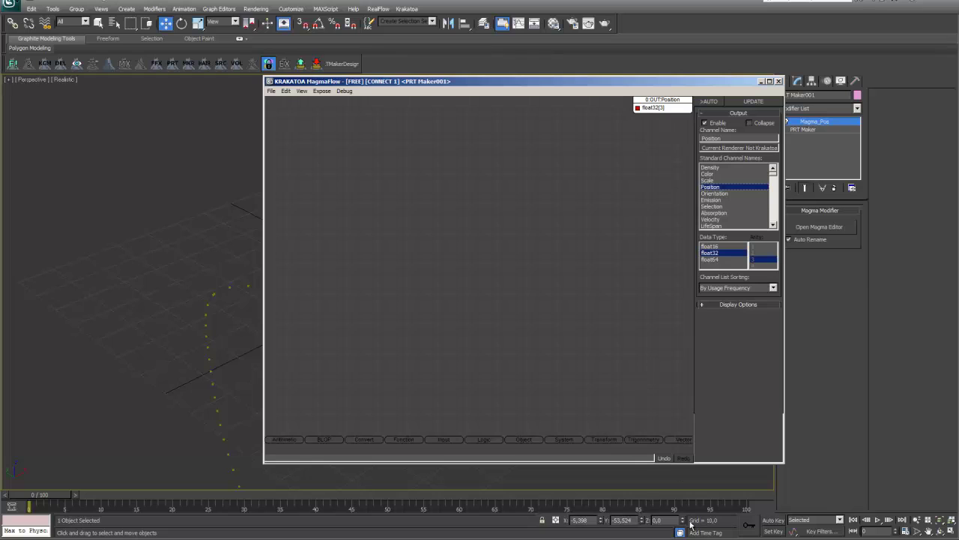
click(372, 193)
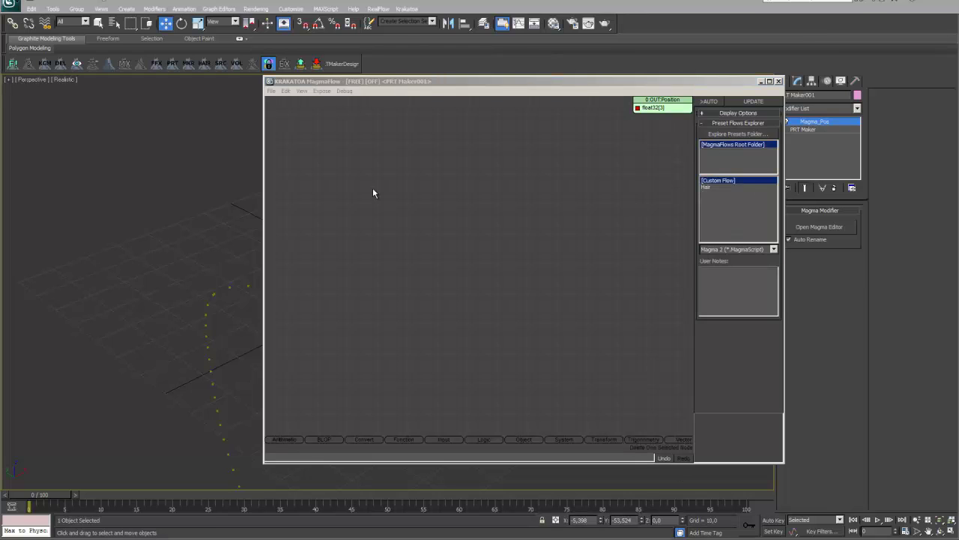
Add an InputChannel node, filter its channel list to Integers Only and choose the Index channel.
click(441, 440)
drag(443, 430, 460, 257)
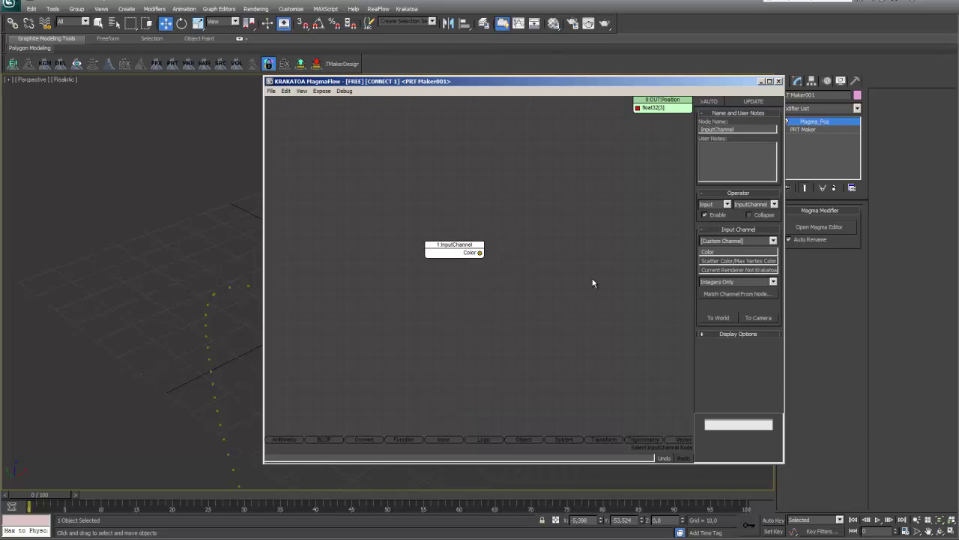
click(772, 282)
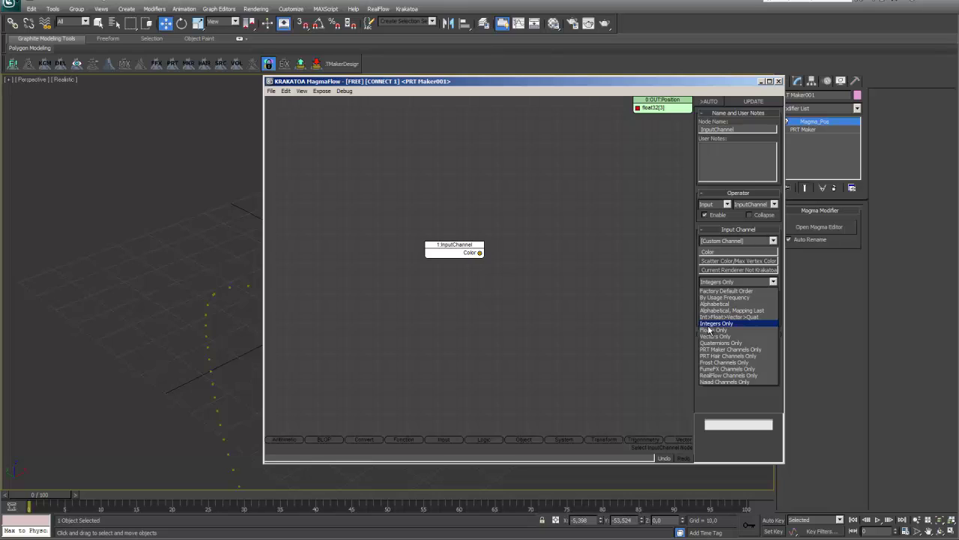
click(708, 324)
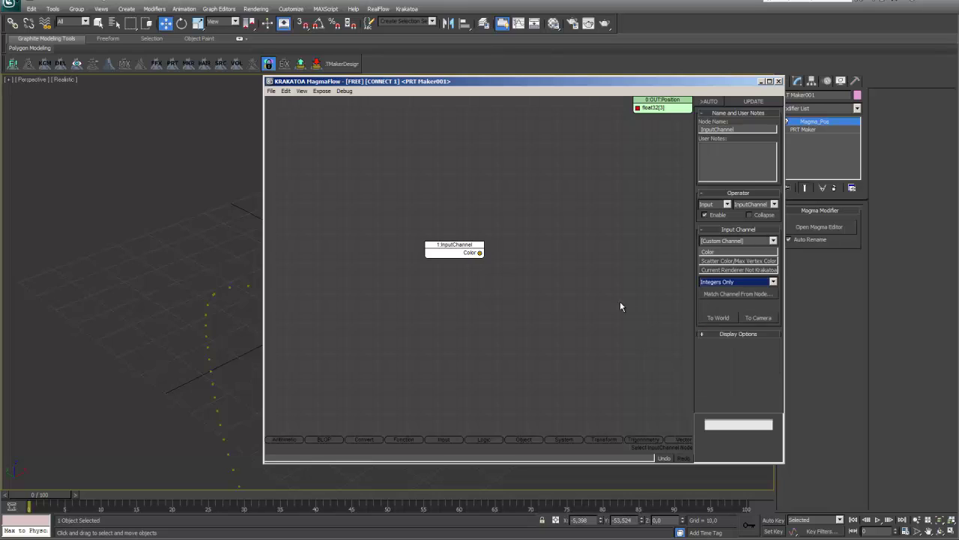
click(775, 242)
click(716, 271)
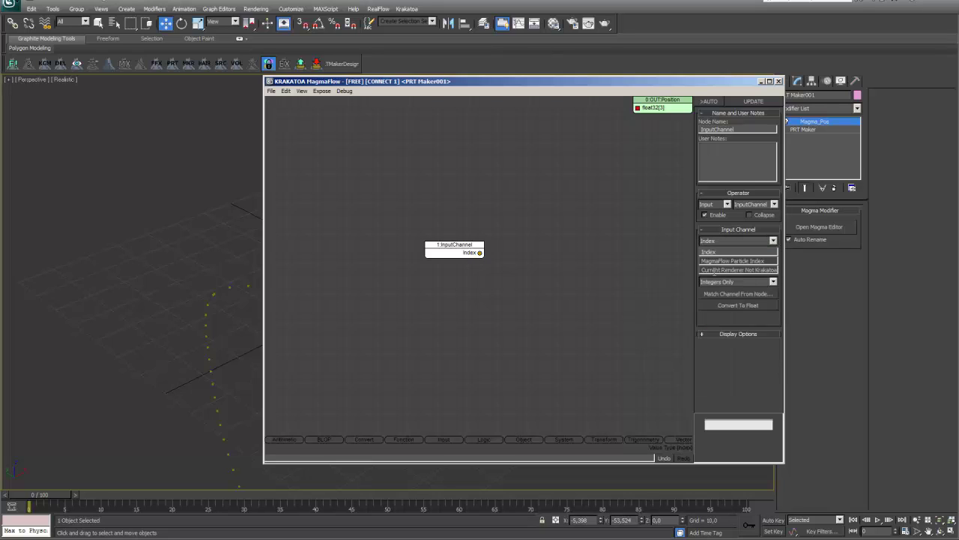
click(523, 357)
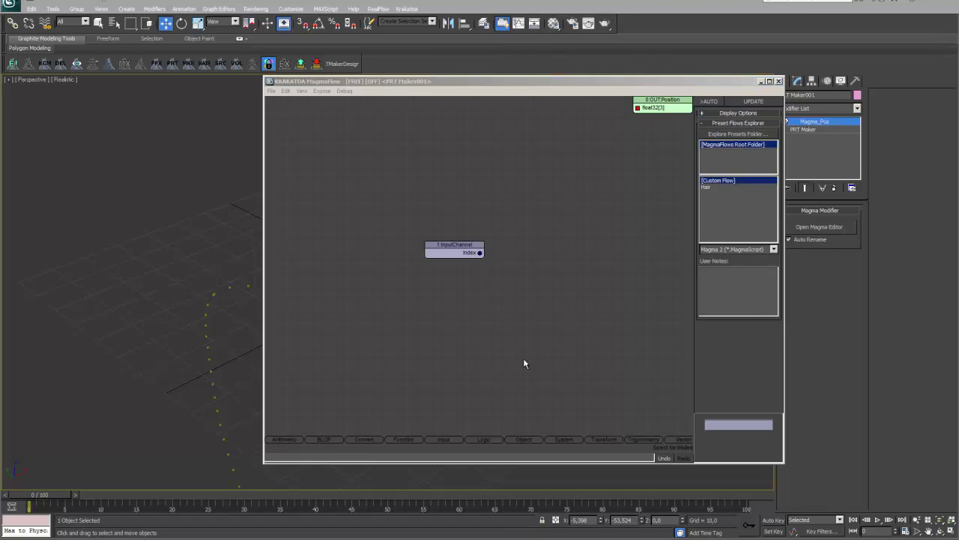
Add a ParticleQuery node indexed by the Index channel and feed its Particles input from a new InputParticles node.
click(522, 439)
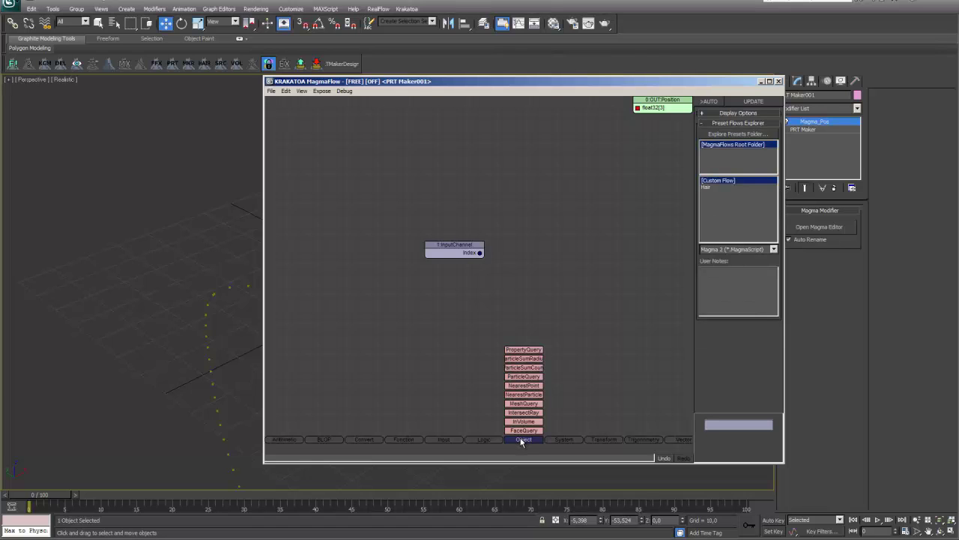
drag(523, 377, 504, 272)
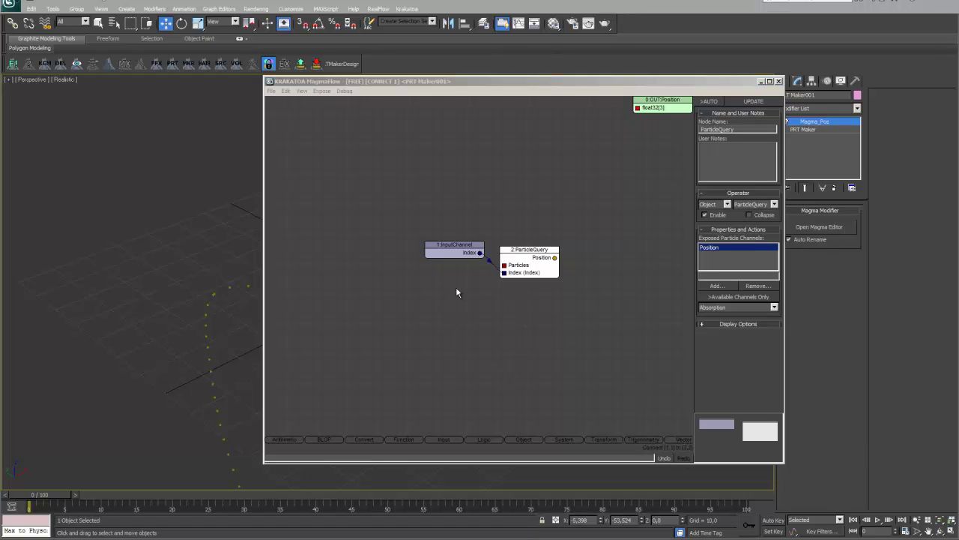
drag(504, 264, 415, 310)
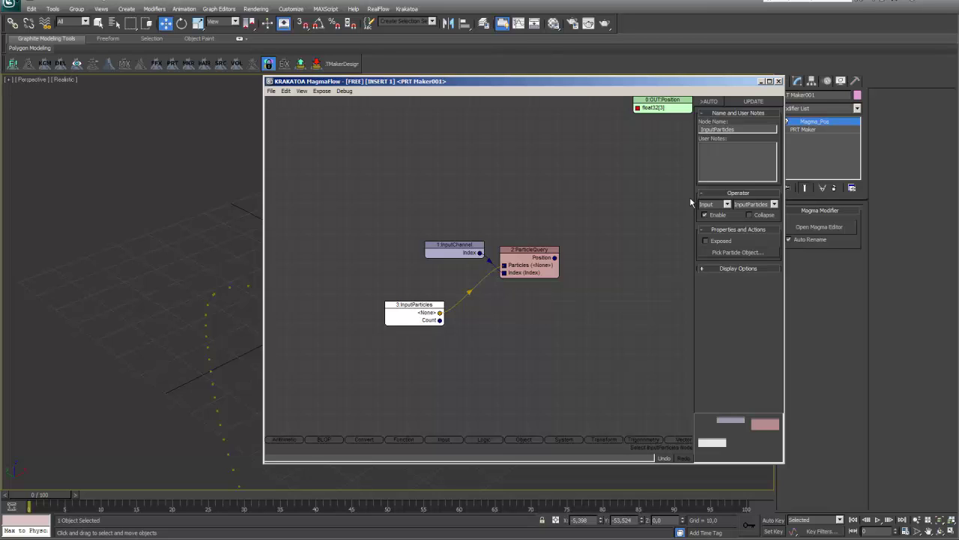
drag(588, 80, 753, 56)
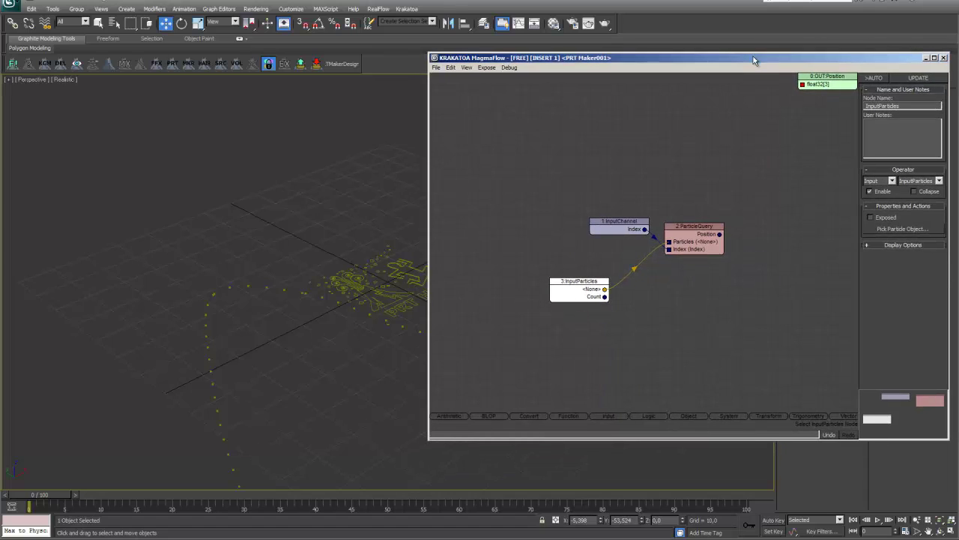
Pick PRTHair_Line001_001 as the InputParticles object and connect the ParticleQuery's Position output to the Position Output node.
click(901, 229)
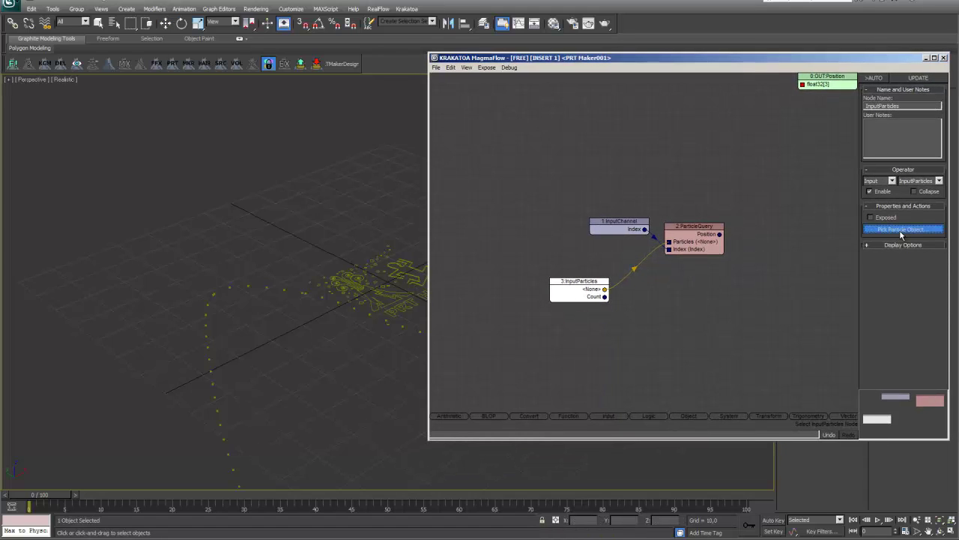
click(381, 304)
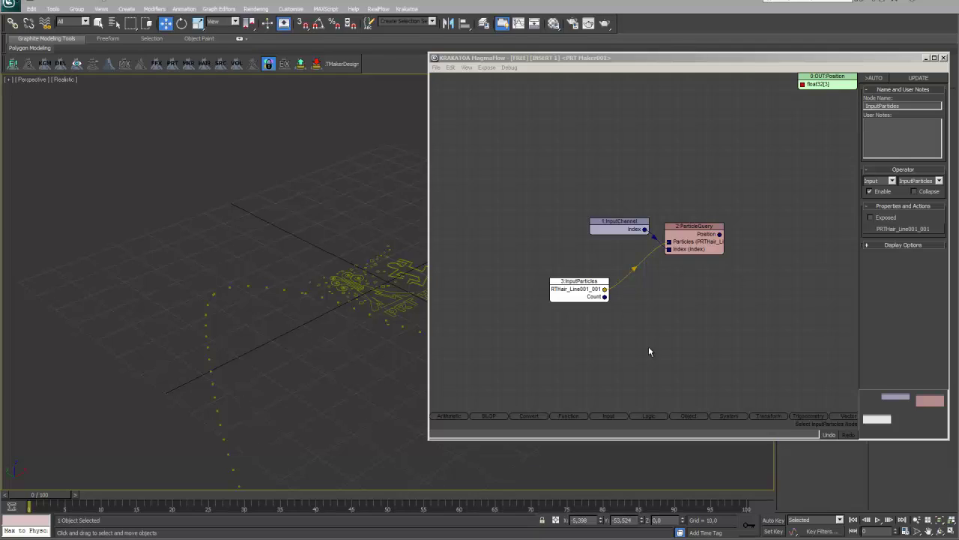
click(735, 229)
drag(787, 126, 803, 86)
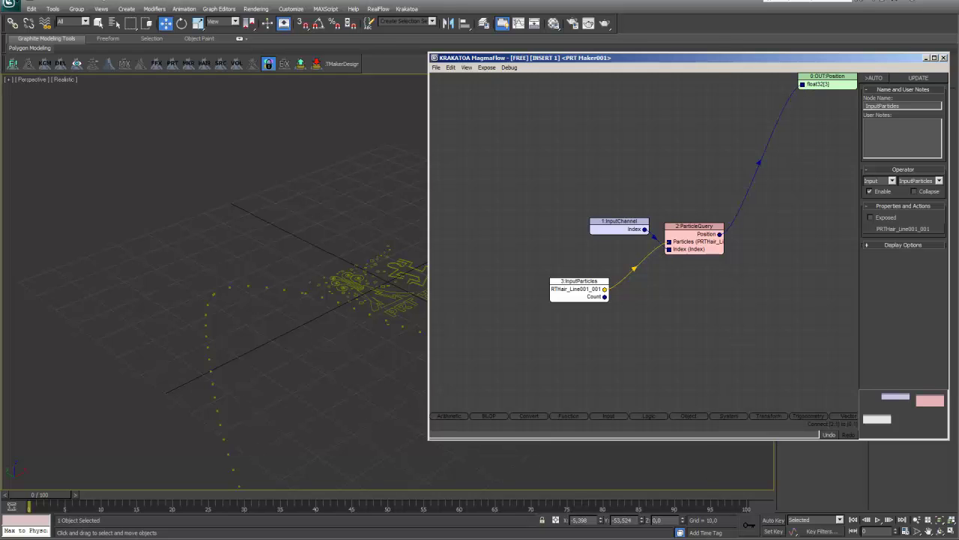
Move the Magma editor away from the modifier stack and set the PRT Maker's particle count to 100.
drag(715, 56, 206, 62)
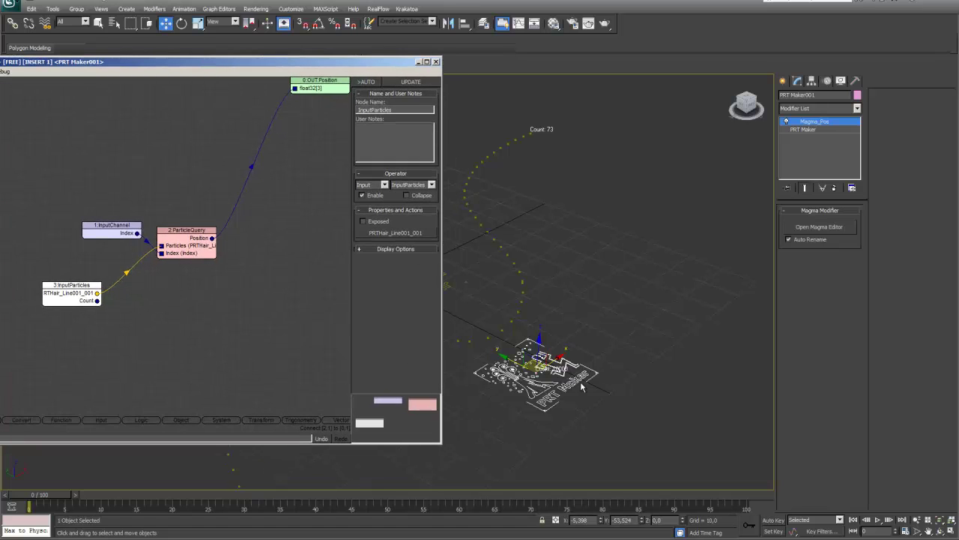
click(802, 130)
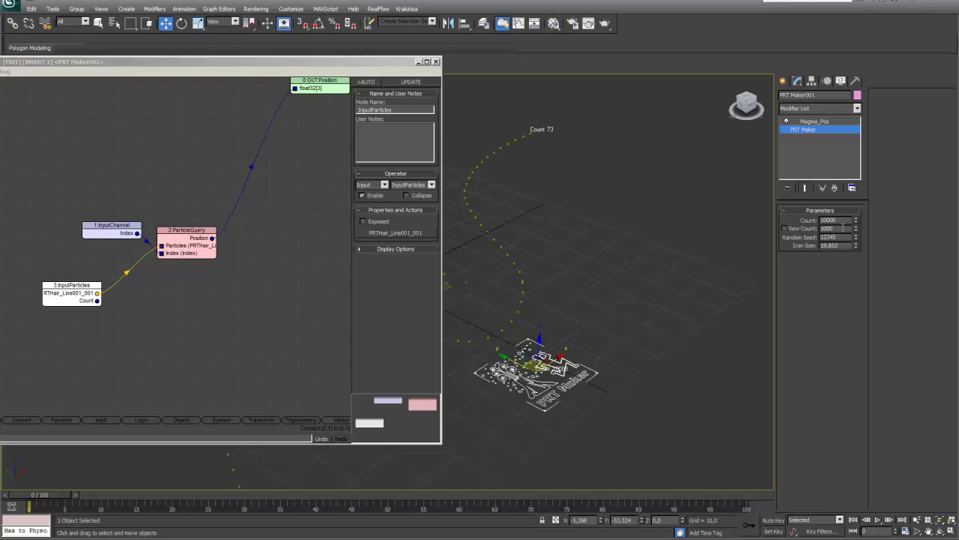
double_click(821, 220)
text(100)
key(Return)
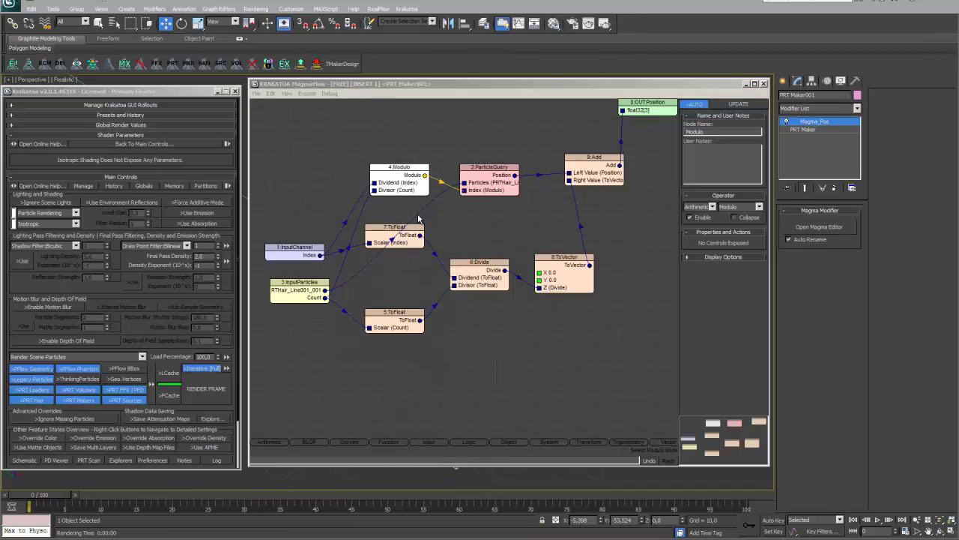
Connect the Divide output to the ToVector node's X input and delete its connection to the Z input.
click(403, 187)
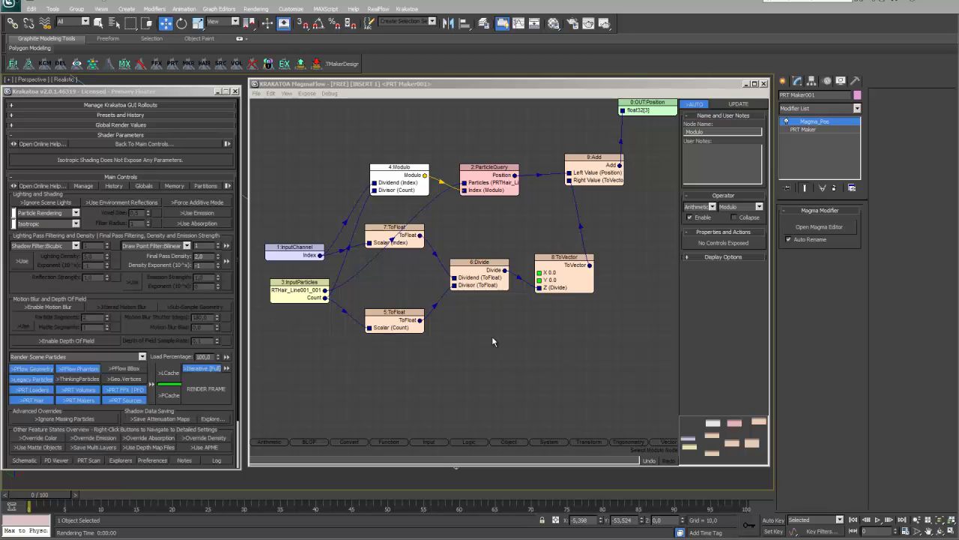
click(482, 276)
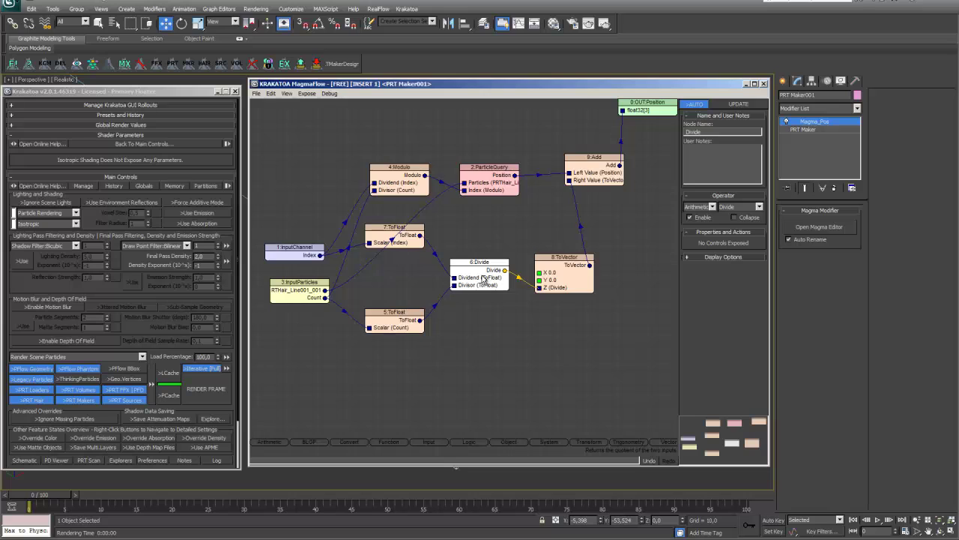
click(574, 277)
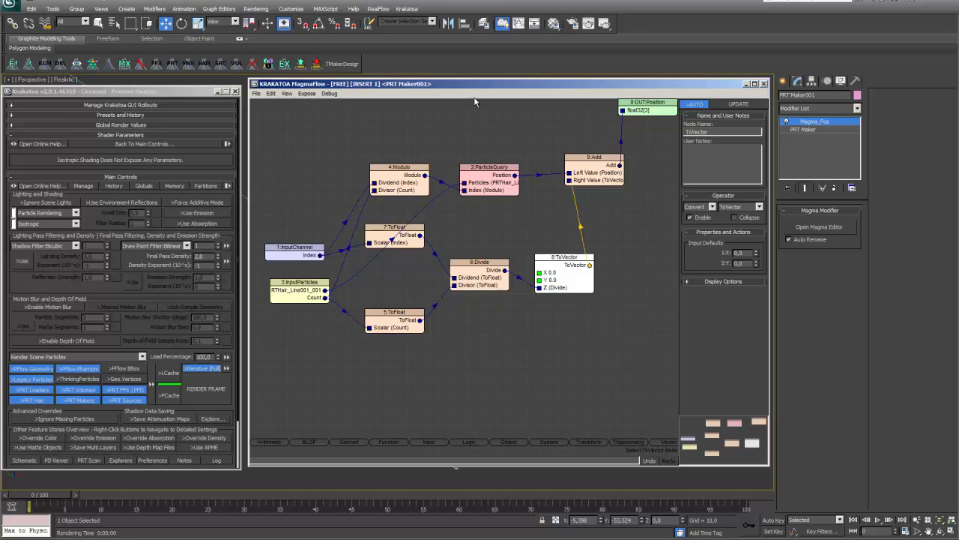
drag(470, 85, 823, 96)
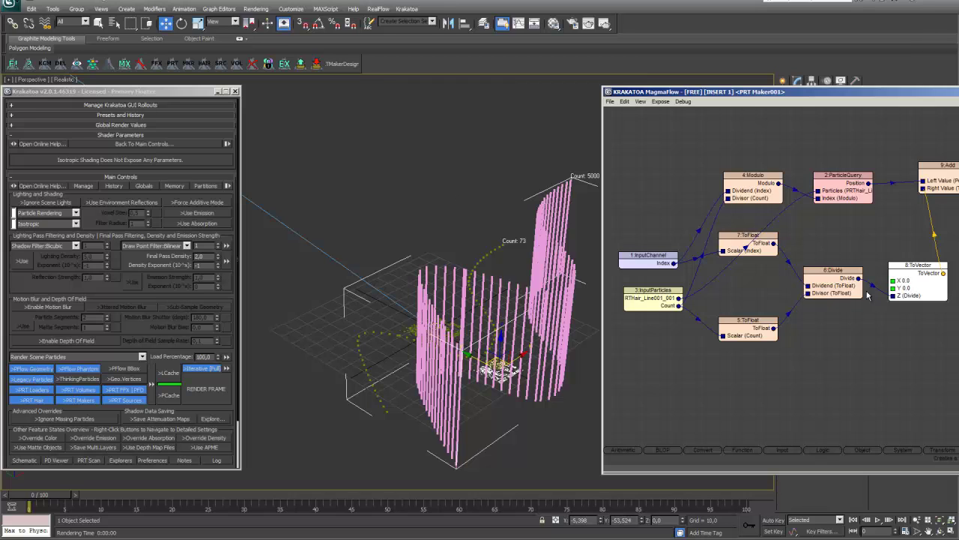
drag(859, 279, 894, 281)
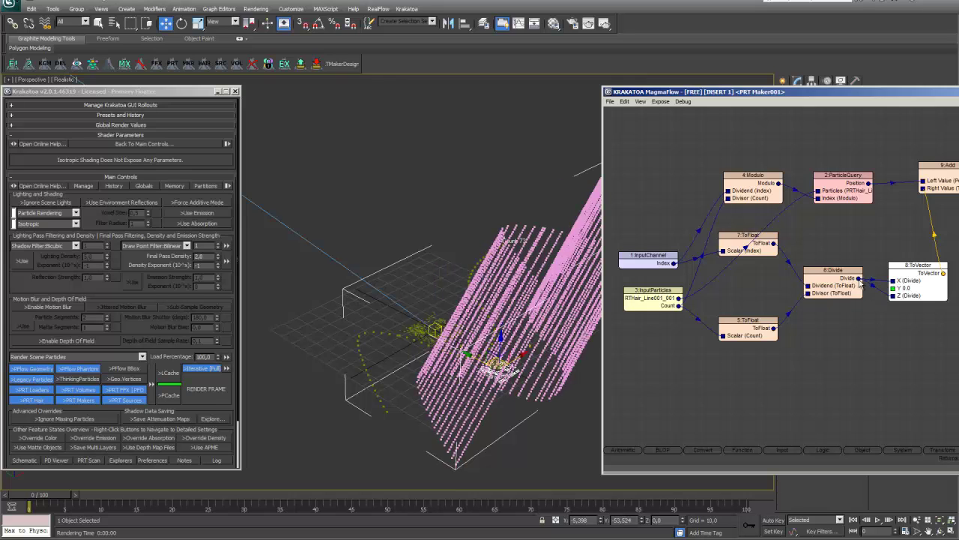
click(873, 288)
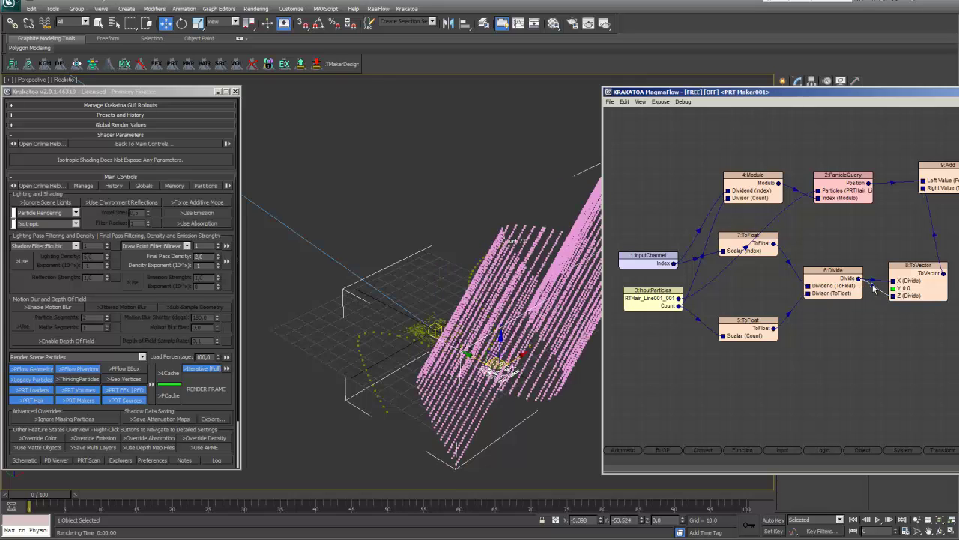
key(Delete)
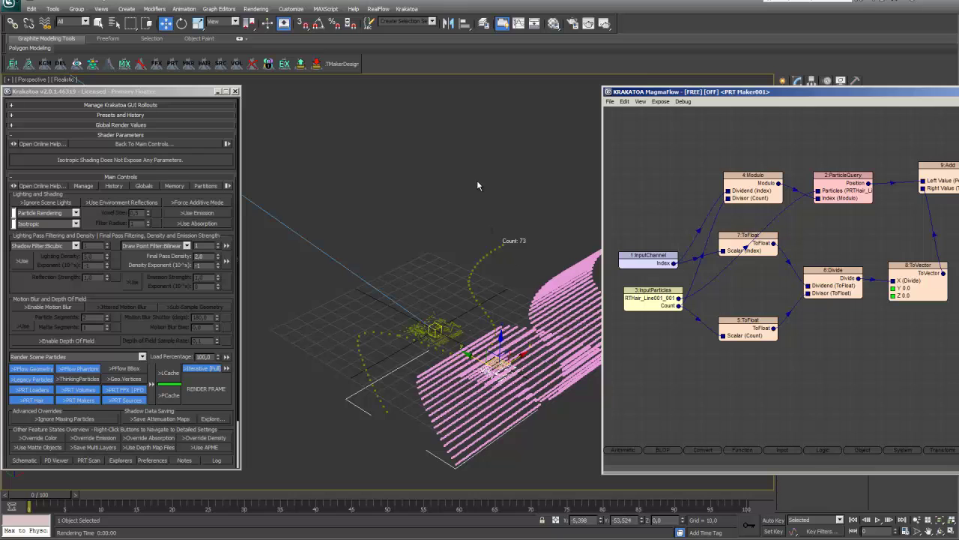
Try the Divide output on the ToVector node's Y input and return it to the Z input.
middle_drag(476, 180, 388, 160)
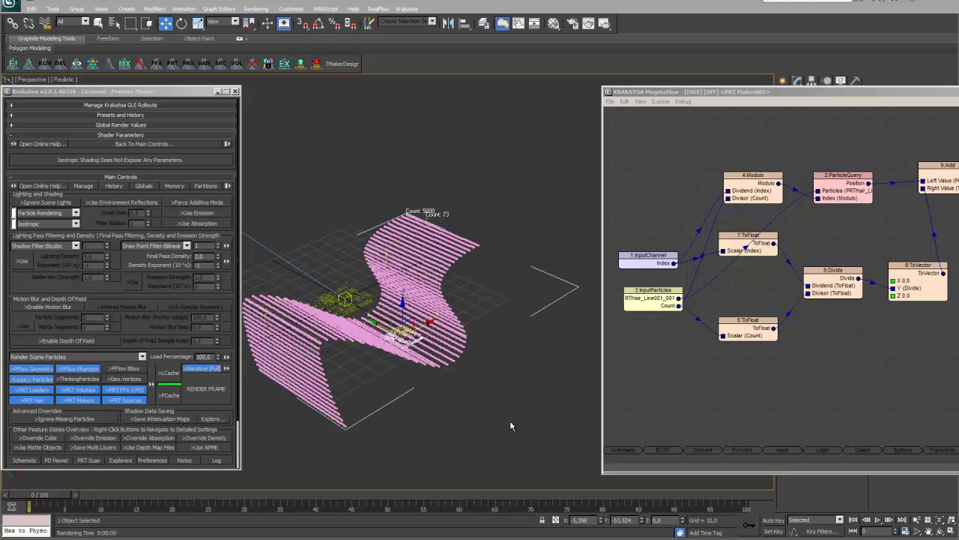
click(869, 283)
drag(869, 284, 892, 281)
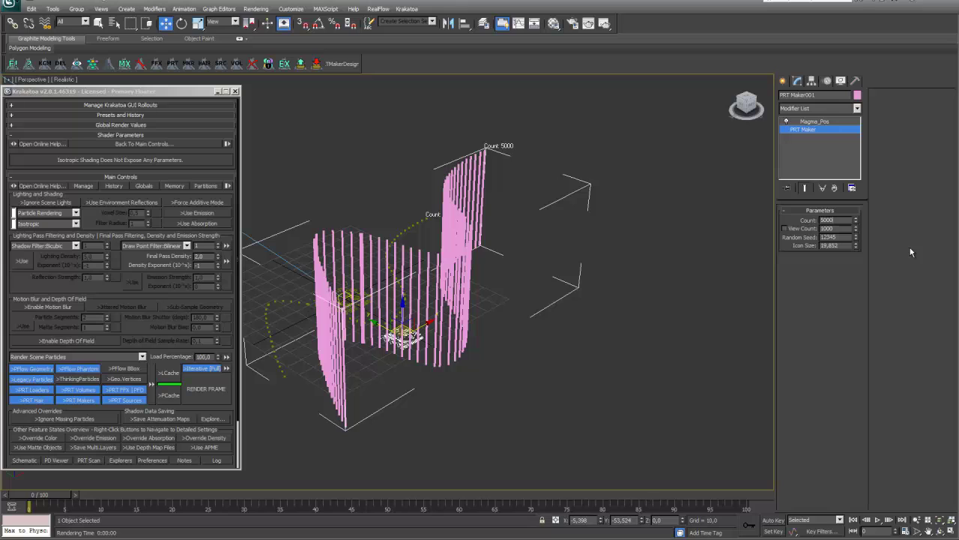
Try PRT Maker particle counts of 50000 and 500, and return the count to 5000.
key(Return)
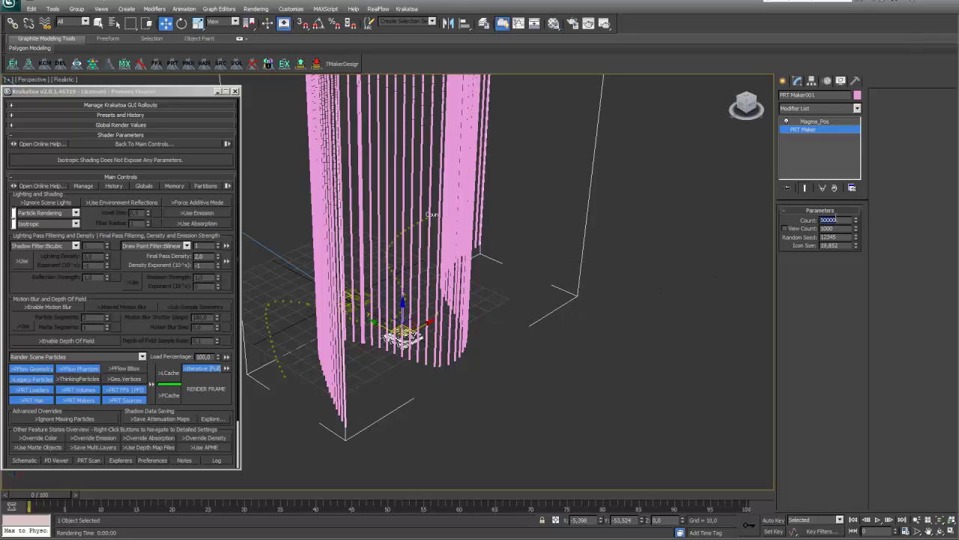
click(834, 220)
key(BackSpace)
key(BackSpace)
key(Return)
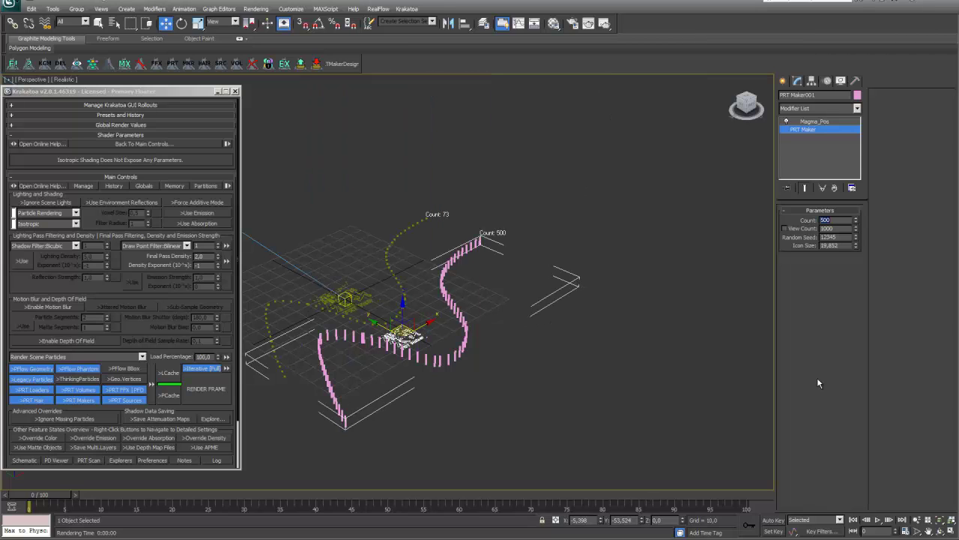
click(829, 219)
text(0)
key(Return)
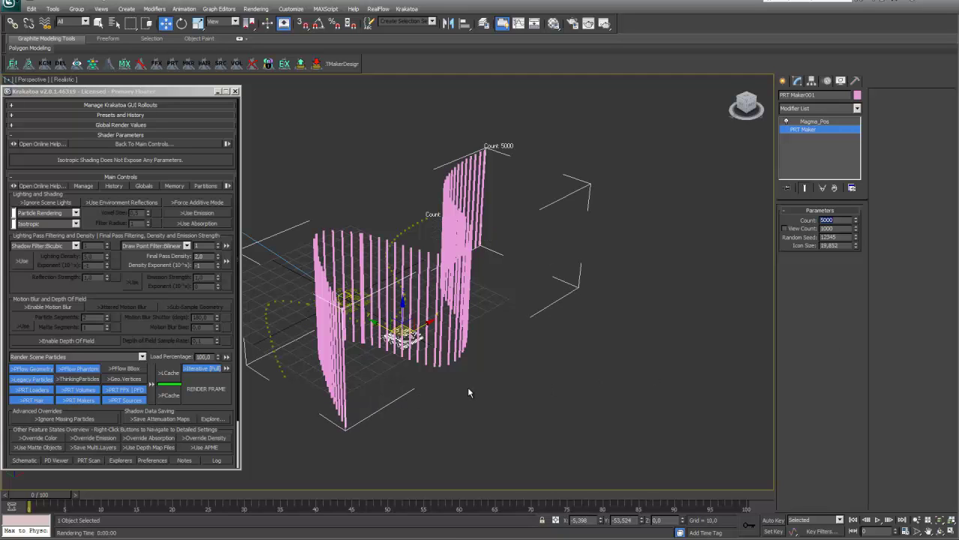
Set the Spacing of PRTHair_Line001_001 to 1.0 and render a test frame with Krakatoa.
middle_drag(472, 386, 558, 386)
scroll(559, 386, up, 5)
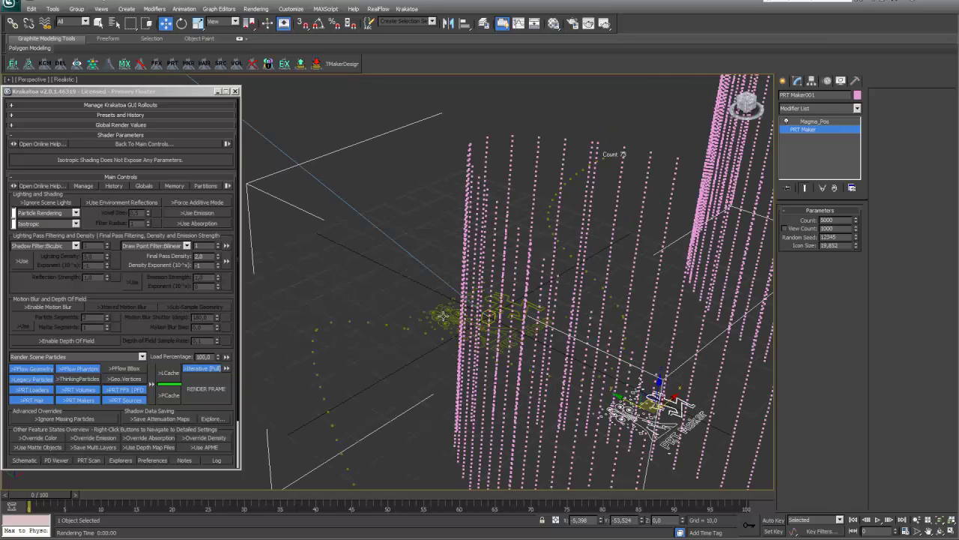
click(440, 311)
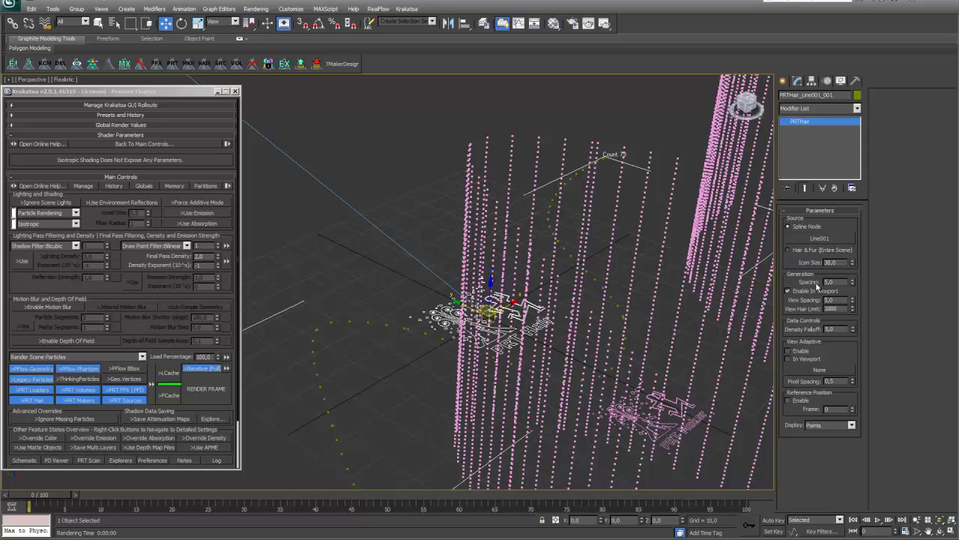
double_click(841, 282)
text(1)
key(Return)
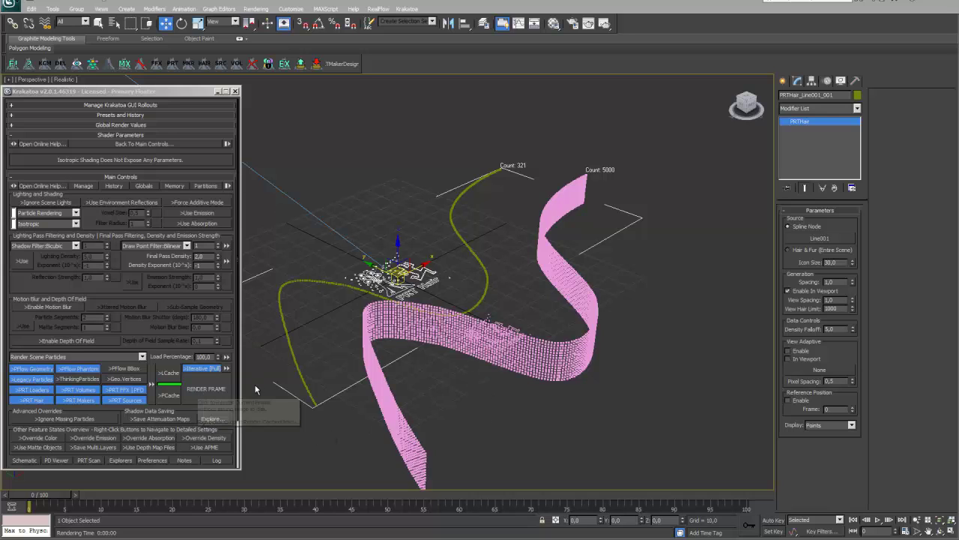
click(221, 389)
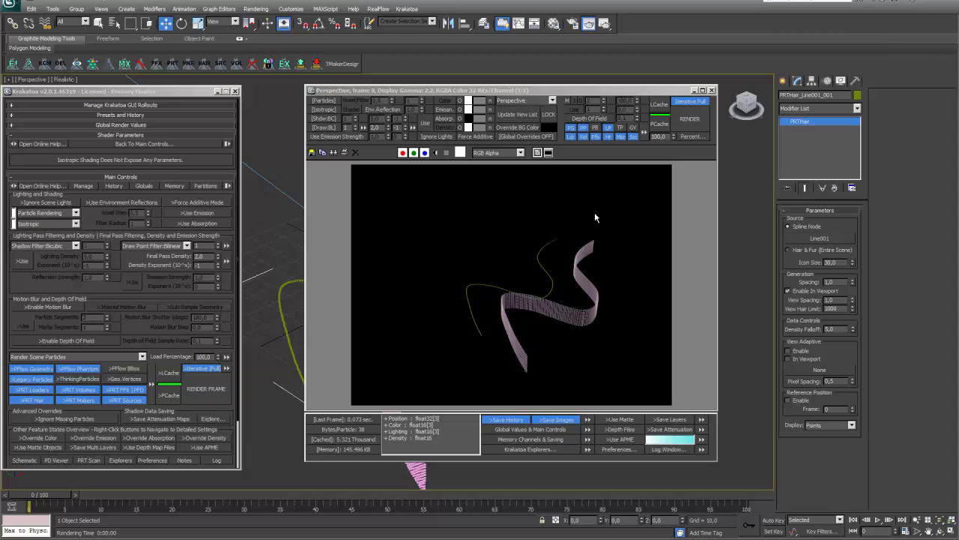
click(712, 91)
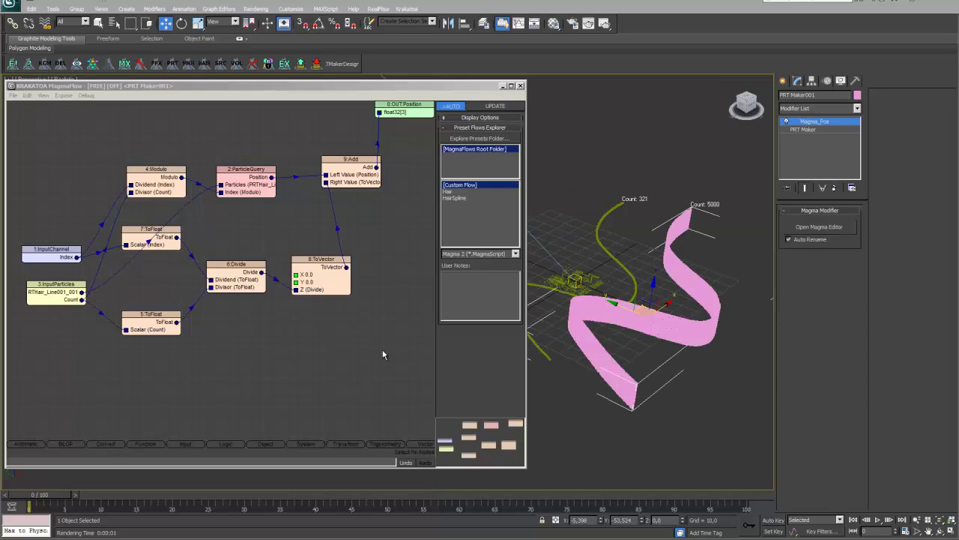
Add a MakeCircle BLOP below the Divide node and feed its ZOffset input from a new Float InputValue node.
click(65, 445)
drag(225, 417, 278, 368)
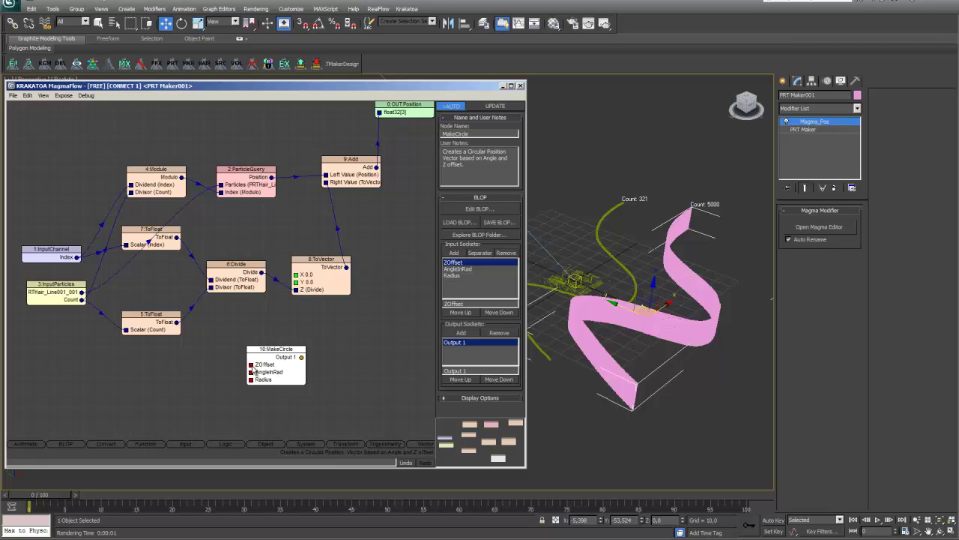
drag(176, 370, 177, 371)
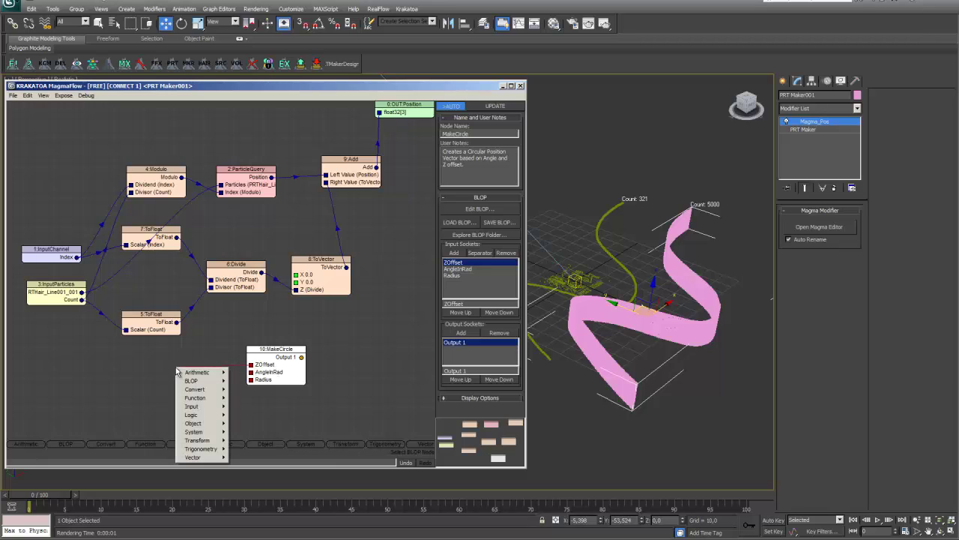
mouse_move(197, 411)
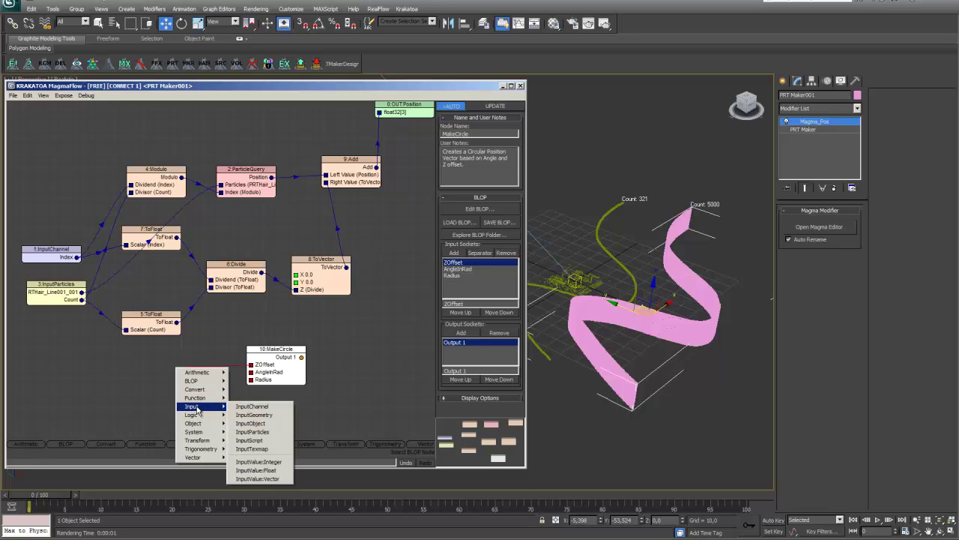
click(258, 470)
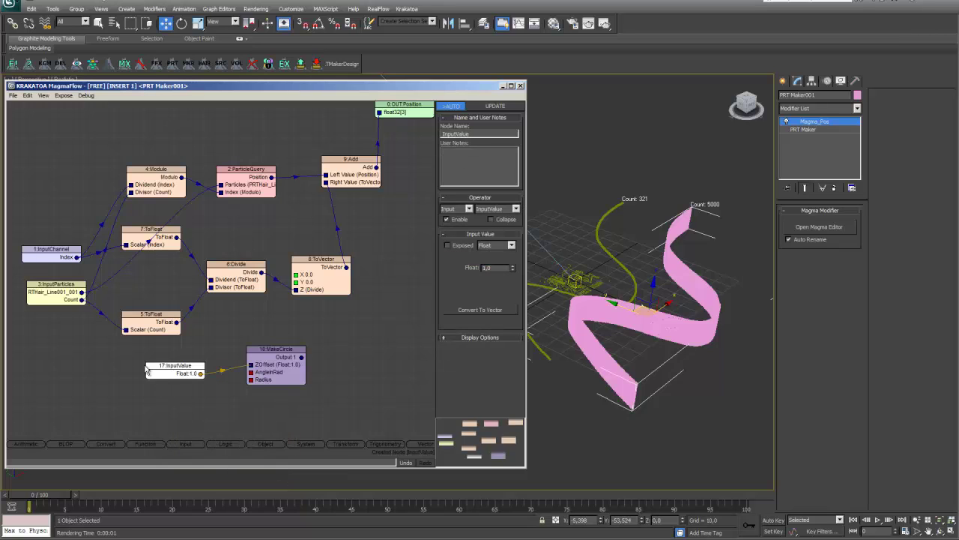
drag(182, 375, 187, 365)
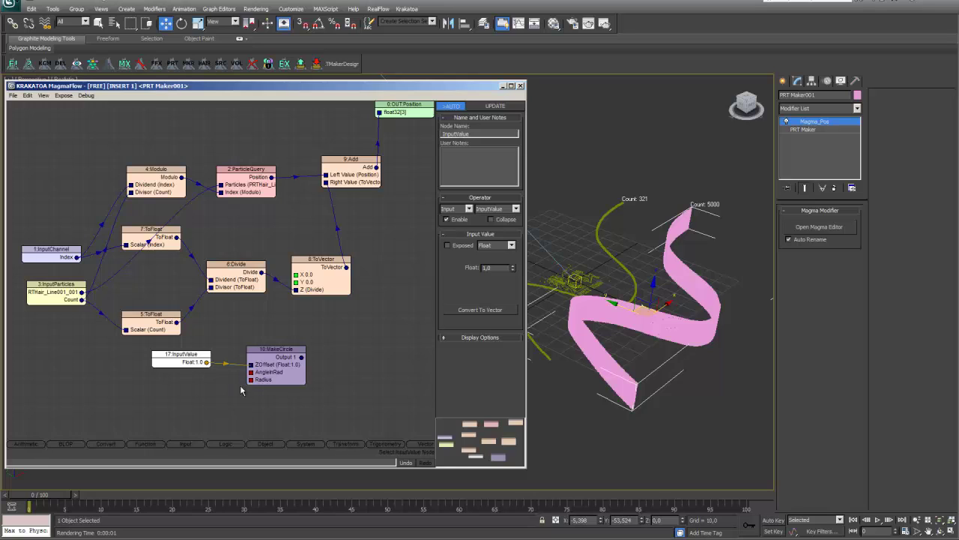
Feed the MakeCircle node's Radius input from a second Float InputValue and place it below the first one.
drag(251, 380, 198, 393)
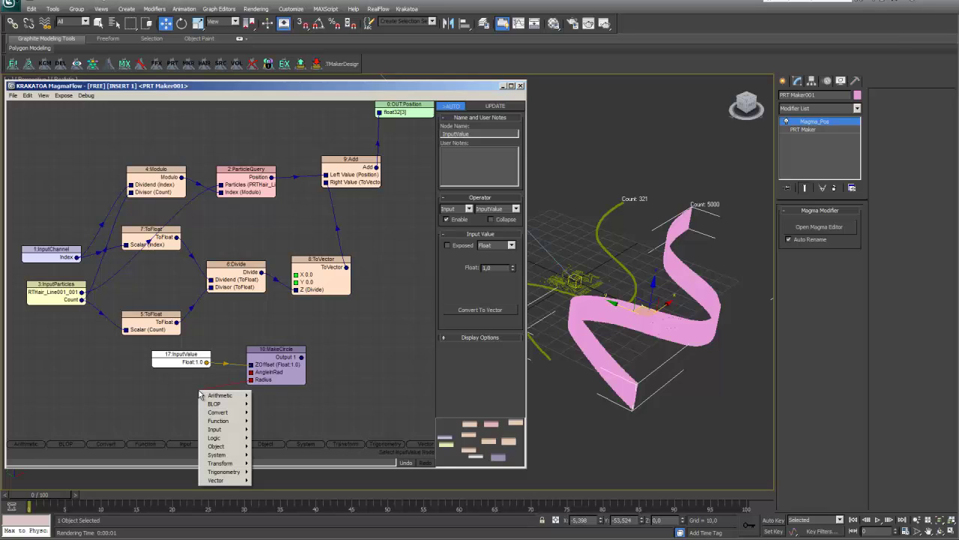
mouse_move(229, 432)
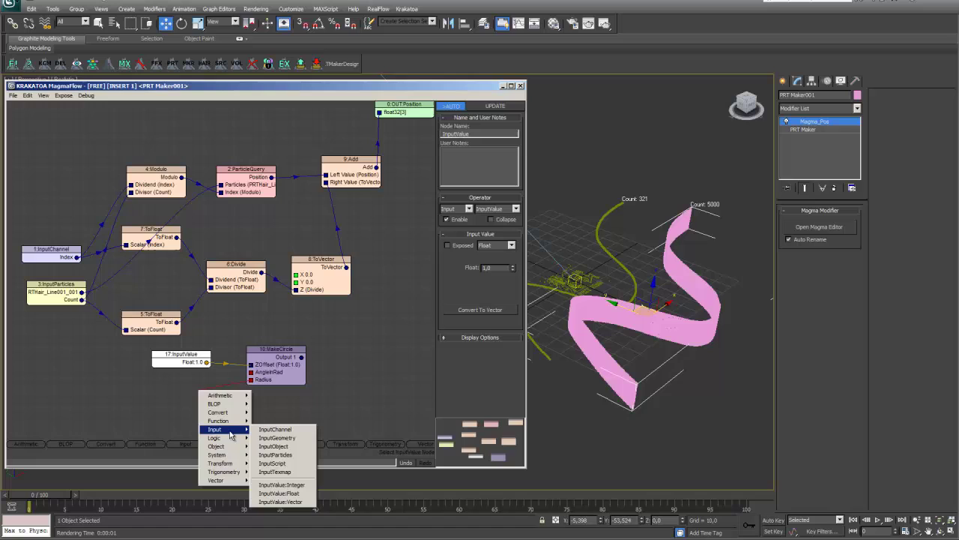
click(279, 493)
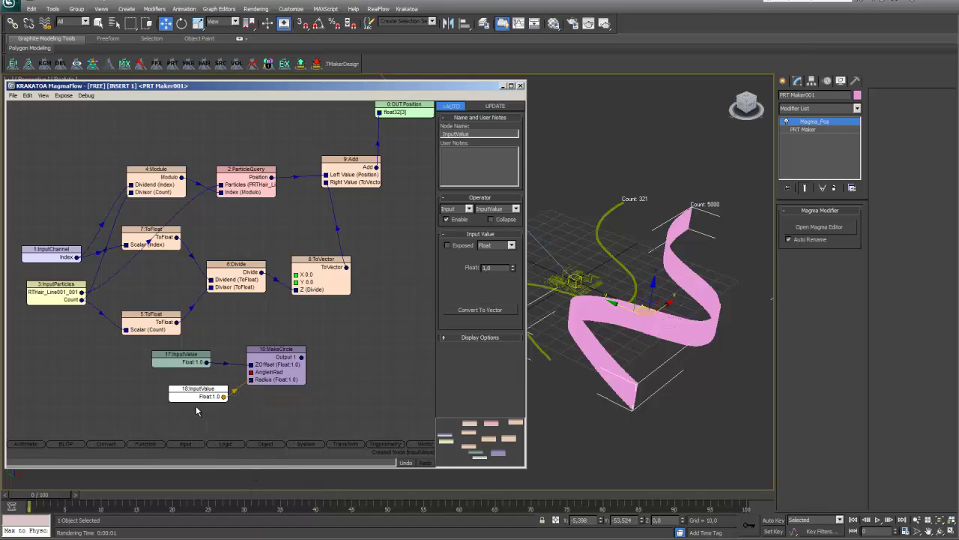
drag(201, 400, 179, 403)
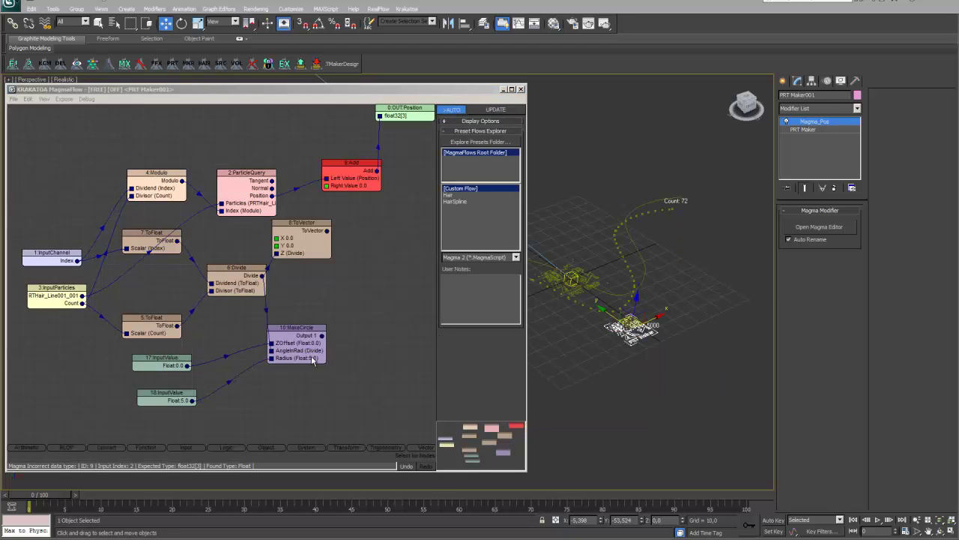
Connect the MakeCircle output to the Add node's Right Value and reduce the radius InputValue to about 2.83.
drag(322, 335, 342, 186)
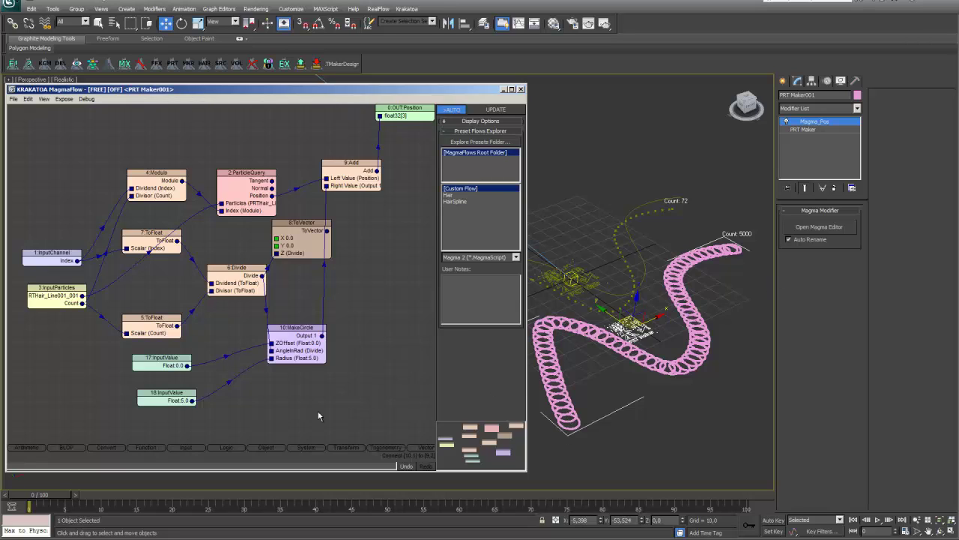
click(162, 403)
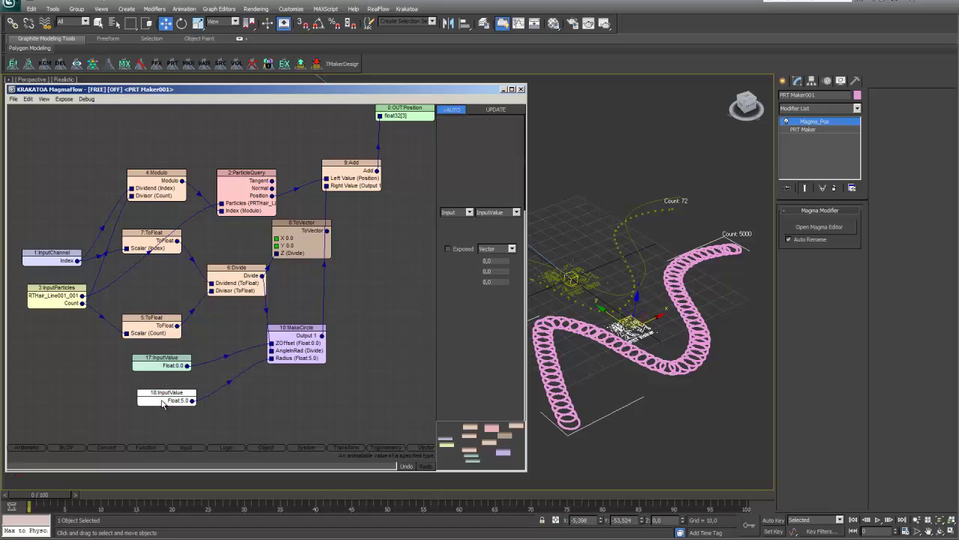
drag(513, 275, 504, 390)
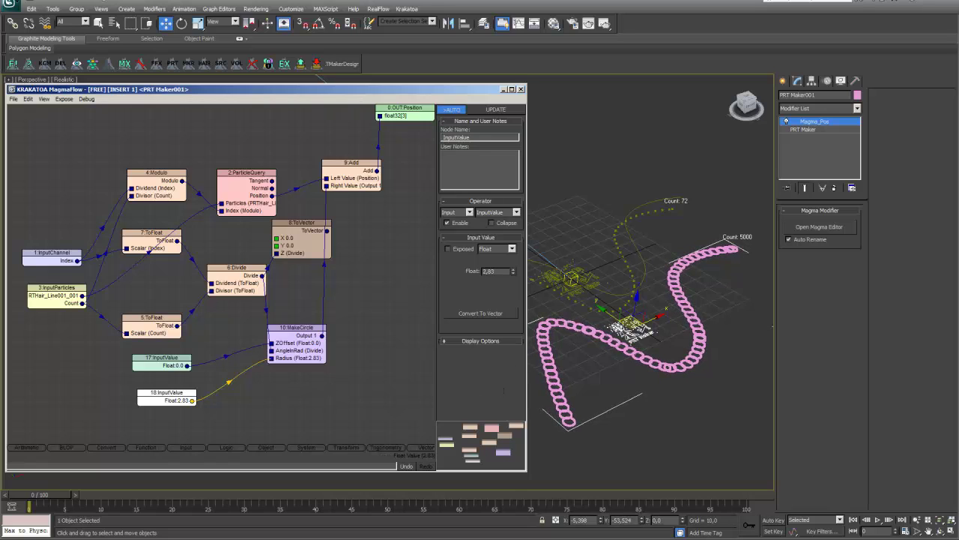
Set both the View Spacing and the Spacing of PRTHair_Line001_001 to 5.0.
click(636, 392)
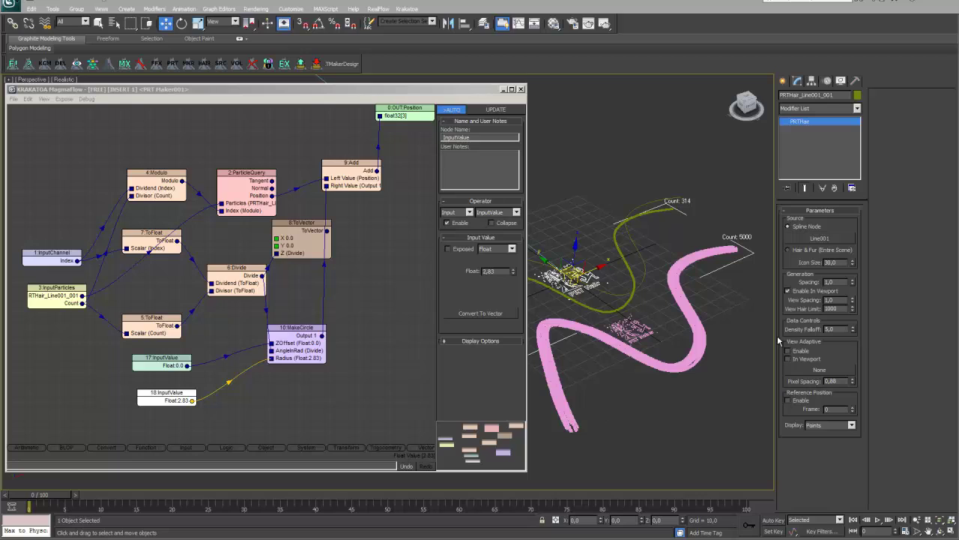
double_click(844, 301)
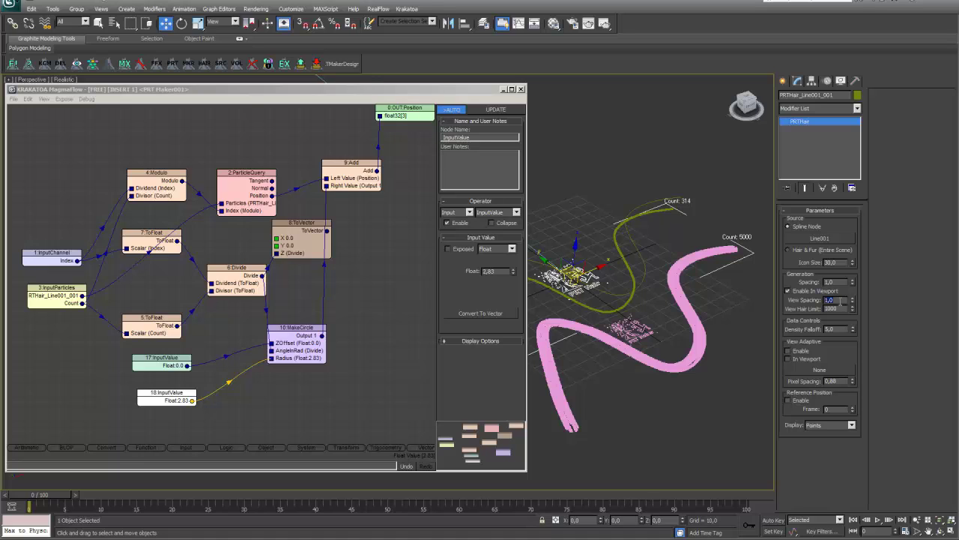
text(5)
key(Return)
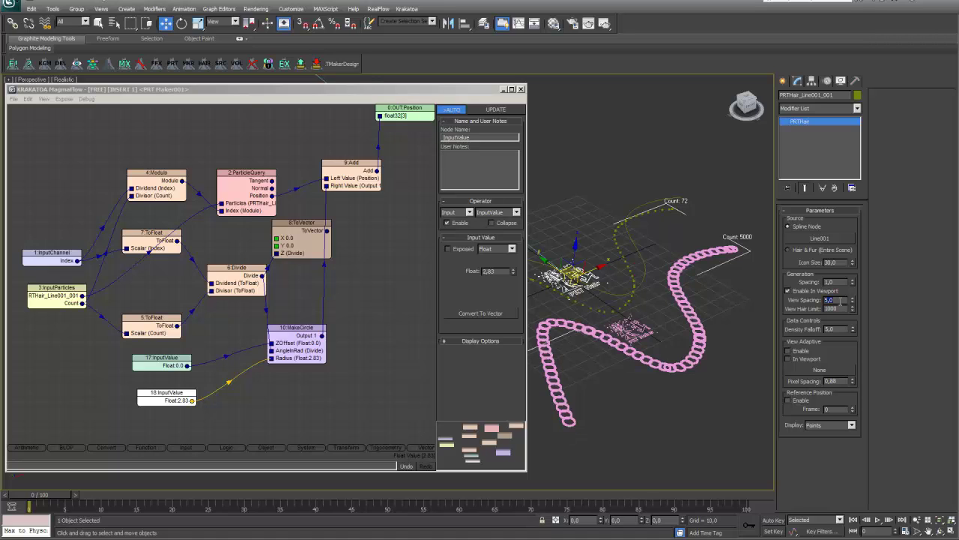
double_click(829, 282)
text(5)
key(Return)
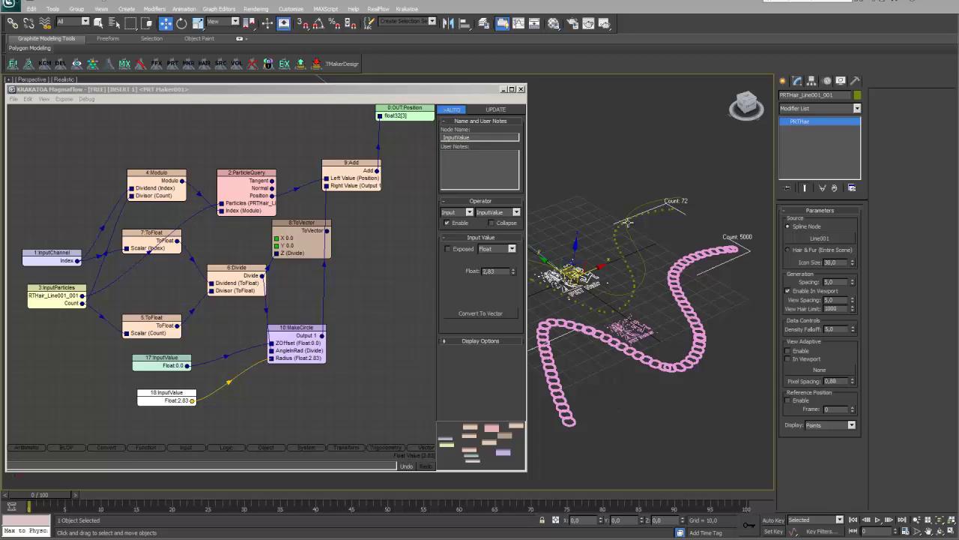
Reshape the Line001 spline at vertex level by extending its far end vertex outward and repositioning vertex 6 near the bend.
click(652, 202)
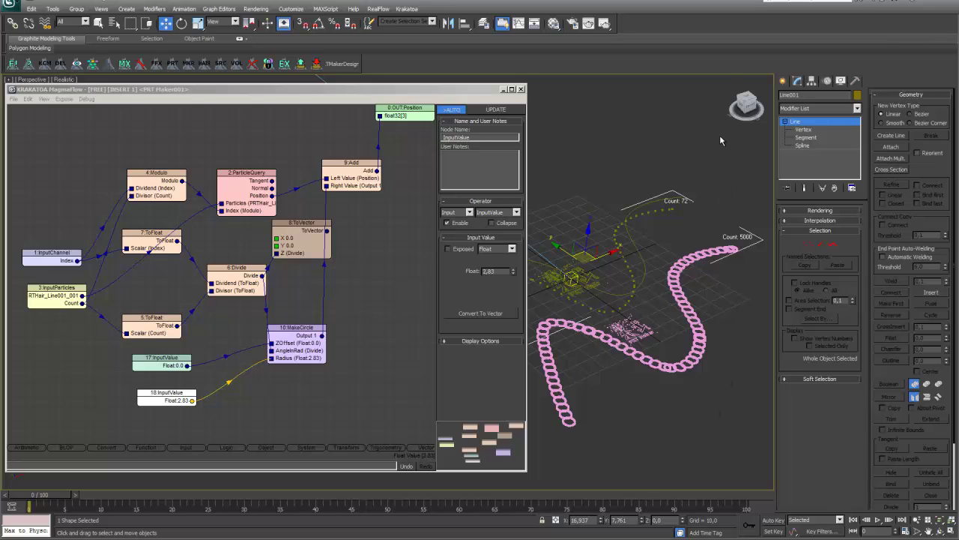
click(809, 245)
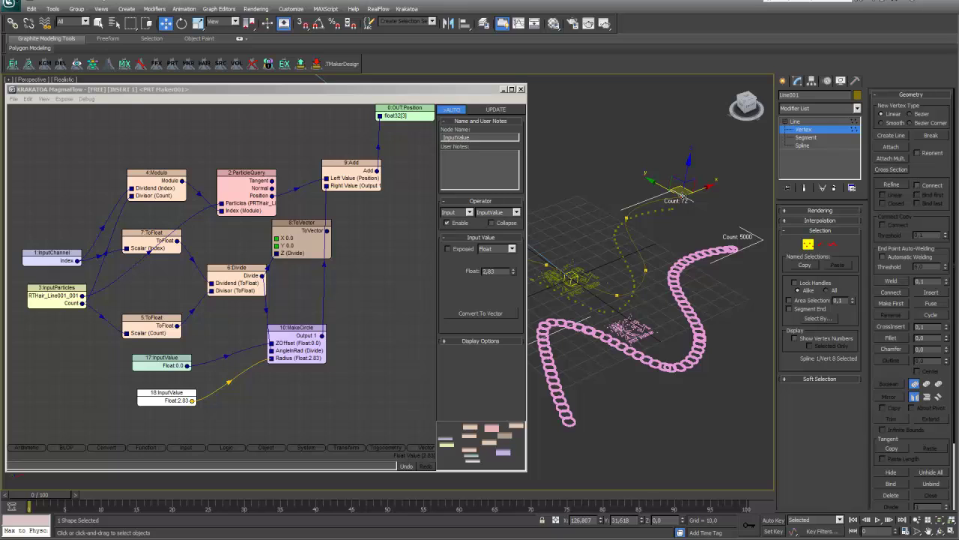
drag(678, 189, 718, 183)
click(645, 266)
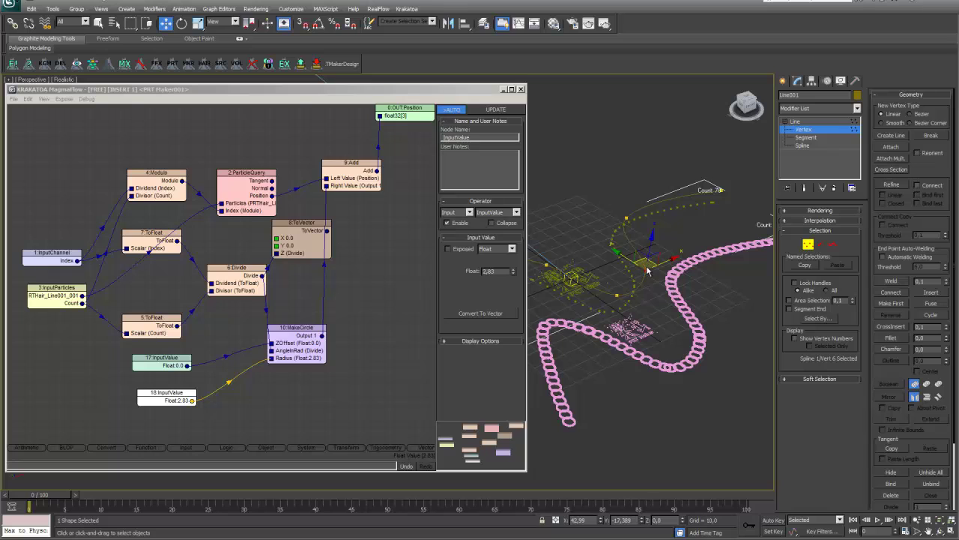
drag(645, 266, 611, 232)
mouse_move(665, 252)
mouse_down()
mouse_move(673, 233)
mouse_move(657, 239)
mouse_up()
click(700, 226)
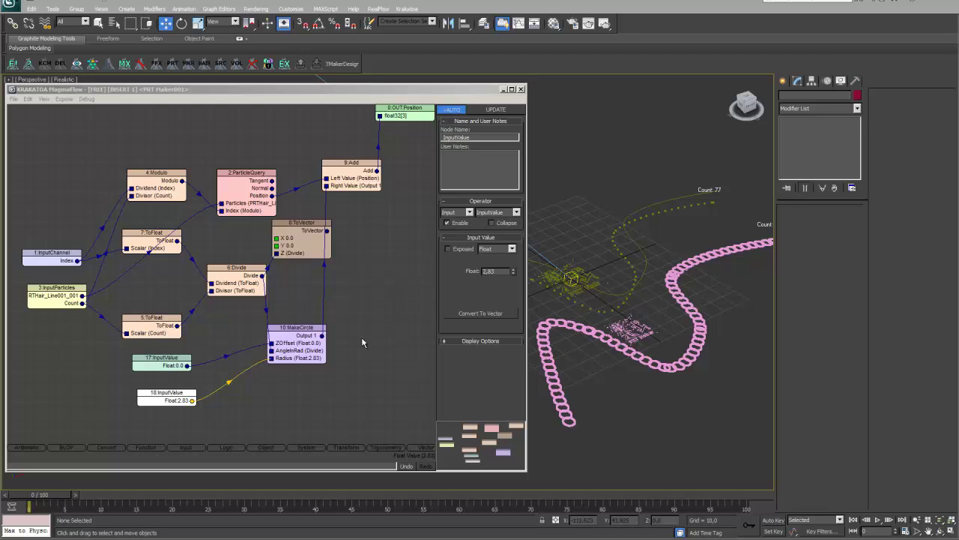
Add an XFormVbyNxT vector BLOP to the Magma flow beside the ToVector and MakeCircle nodes.
click(63, 448)
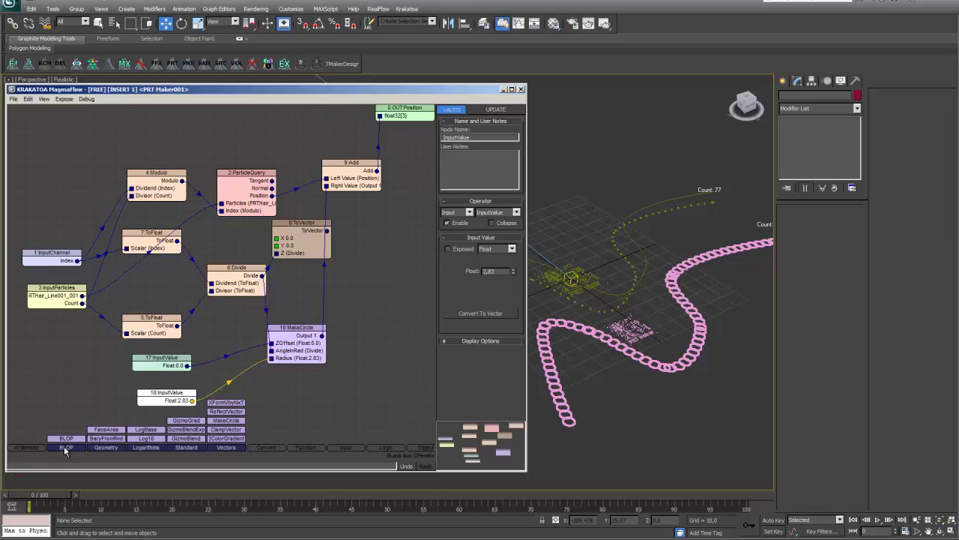
drag(227, 403, 384, 300)
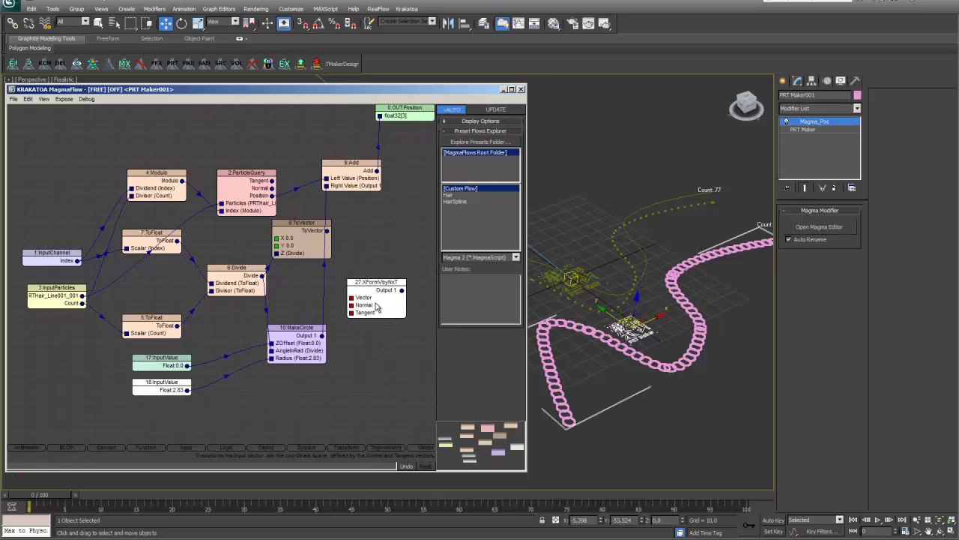
click(370, 349)
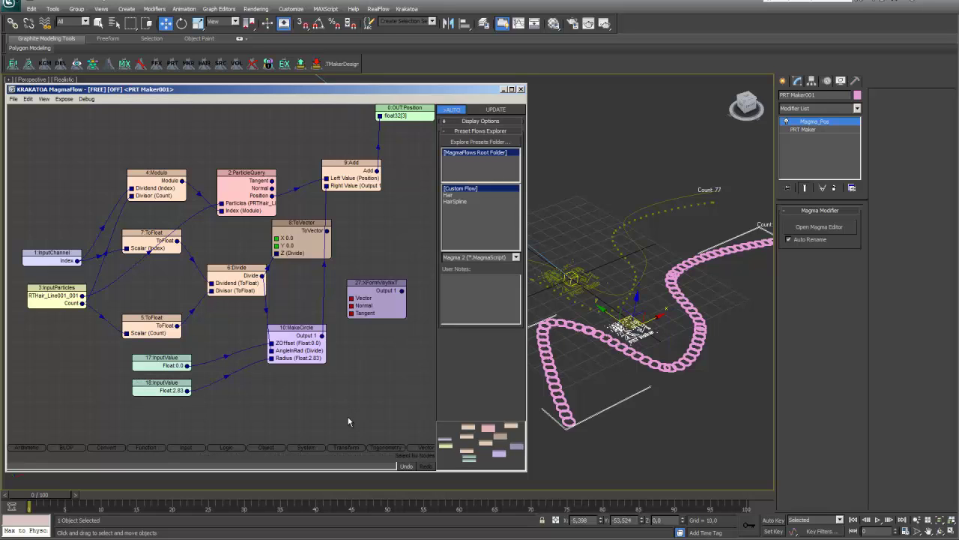
Examine the internal node networks of the MakeCircle and XFormVbyNxT BLOPs, returning to the main flow after each.
click(287, 347)
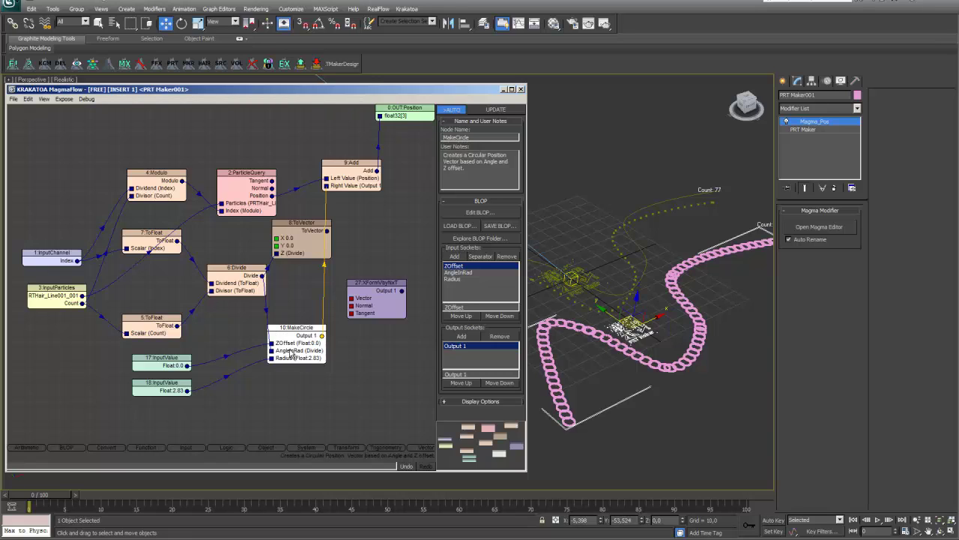
click(472, 213)
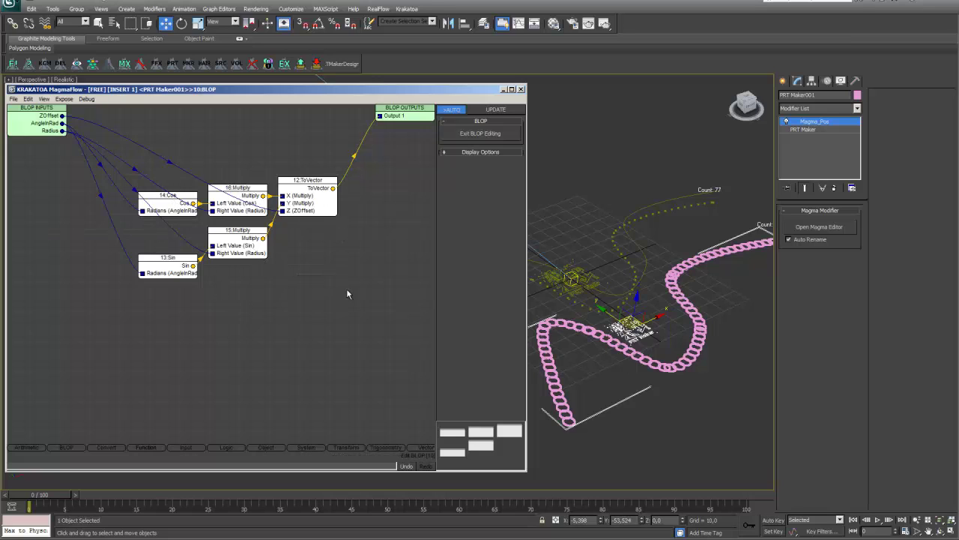
click(483, 136)
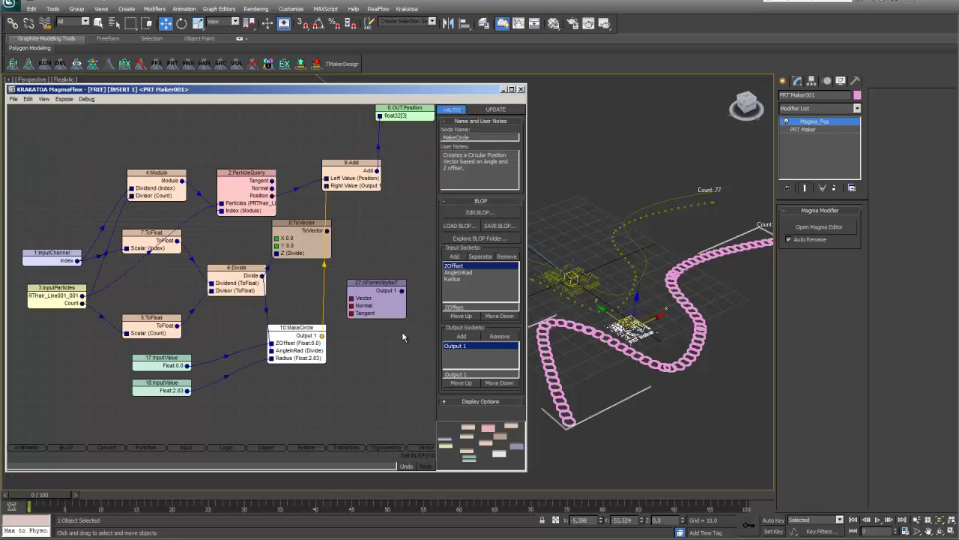
click(383, 296)
click(480, 212)
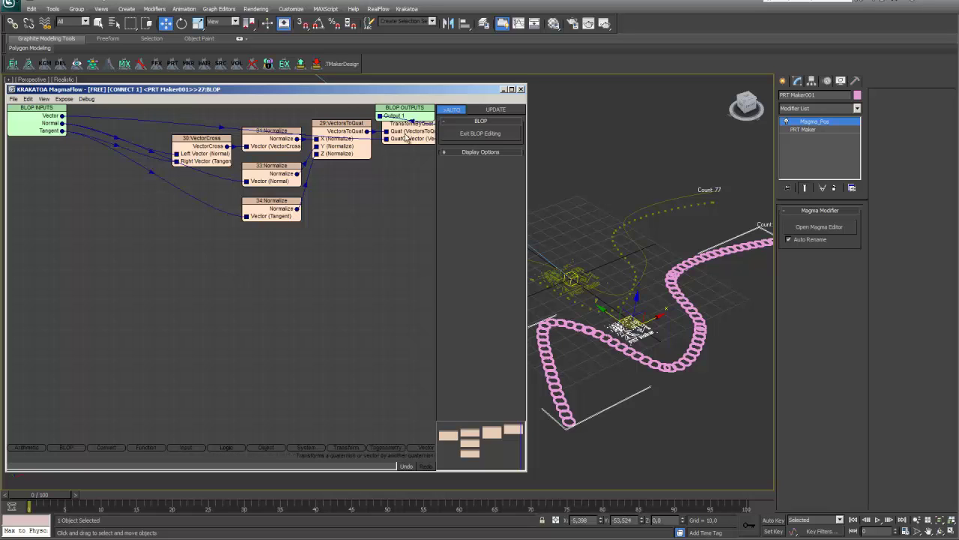
click(487, 133)
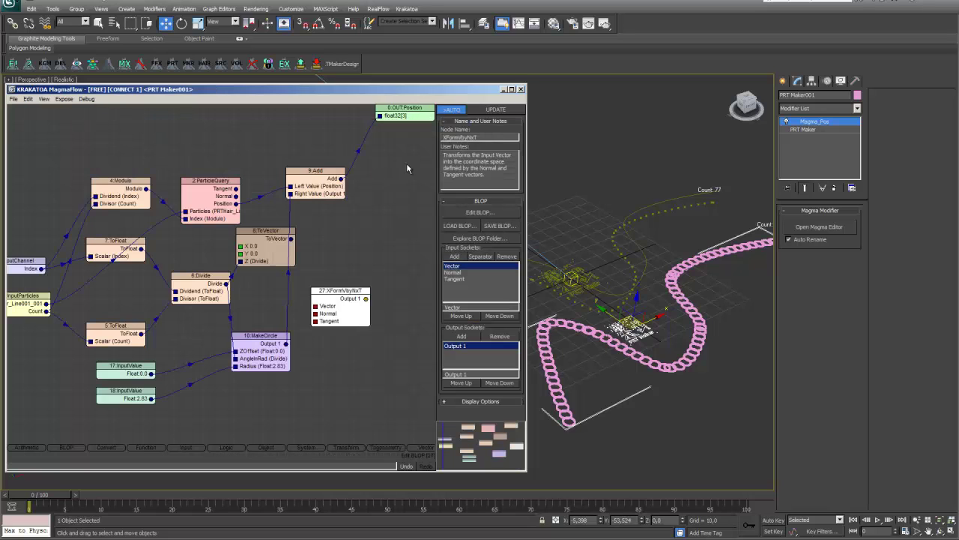
Replace the direct MakeCircle-to-Add connection by routing MakeCircle's output through XFormVbyNxT's Vector input into Add's Right Value.
drag(346, 315, 365, 296)
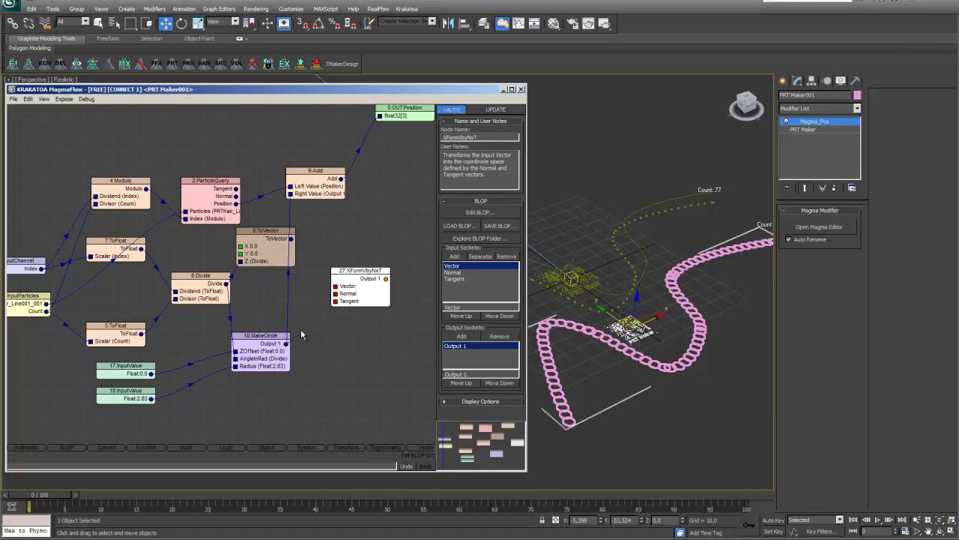
drag(334, 293, 285, 343)
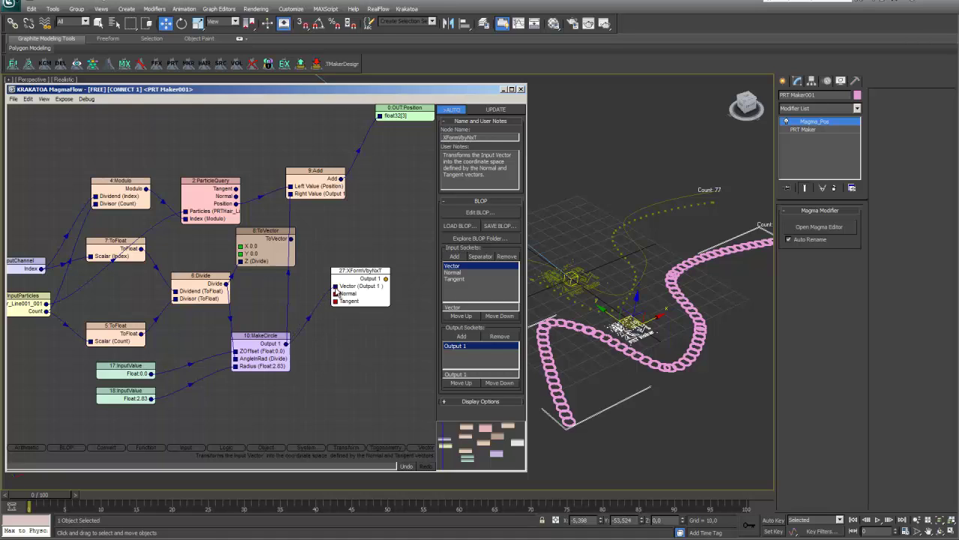
click(290, 278)
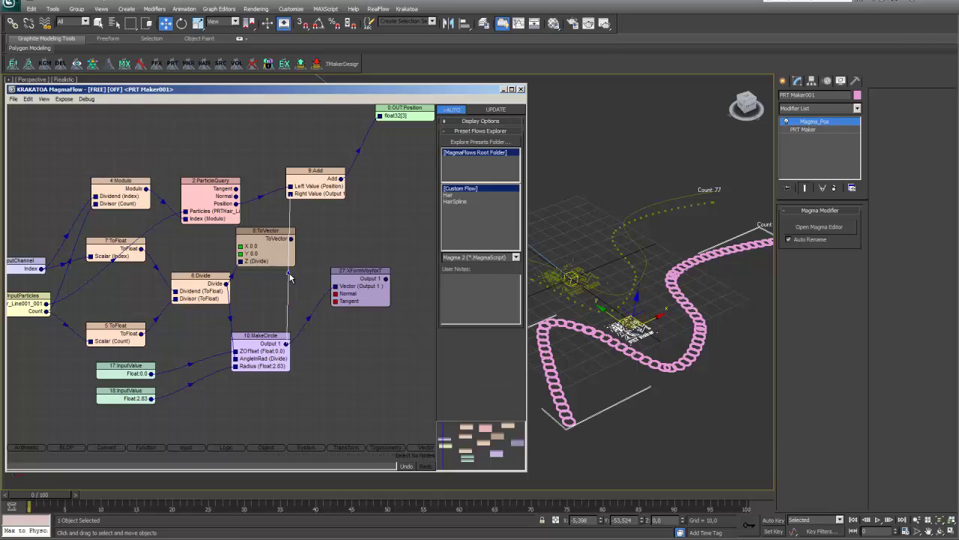
click(290, 278)
key(Delete)
drag(387, 282, 290, 194)
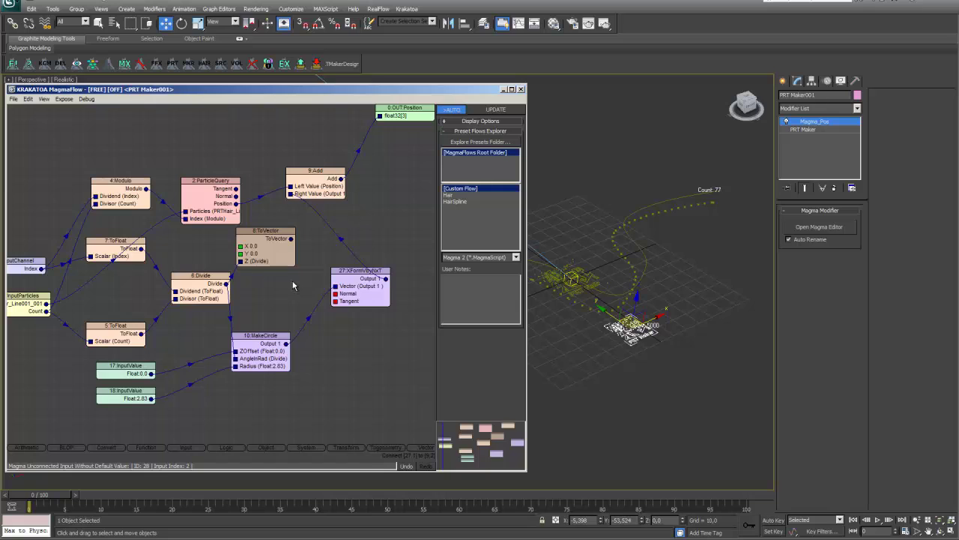
Limit the ParticleQuery node's channel list to available channels and connect its Normal and Tangent outputs to the matching XFormVbyNxT inputs.
click(207, 204)
drag(208, 201, 212, 171)
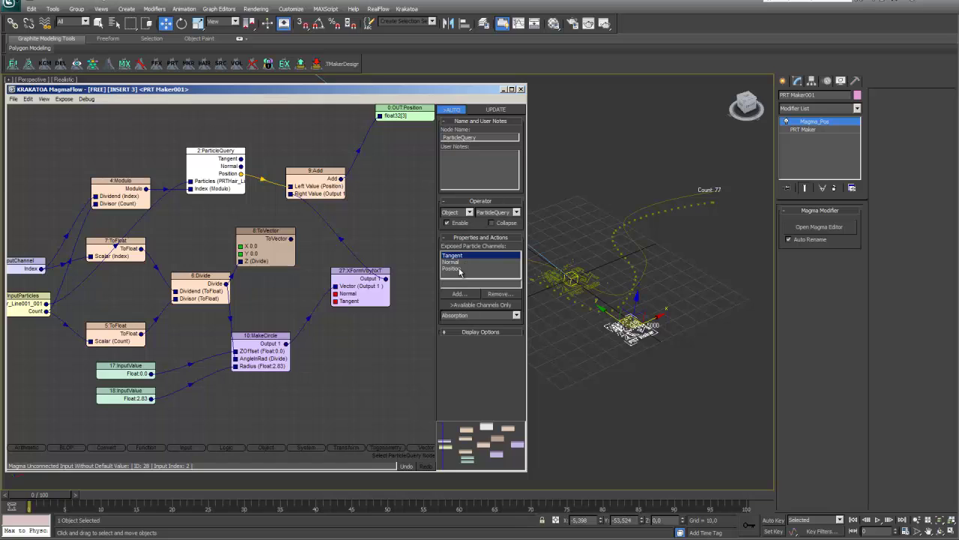
click(481, 304)
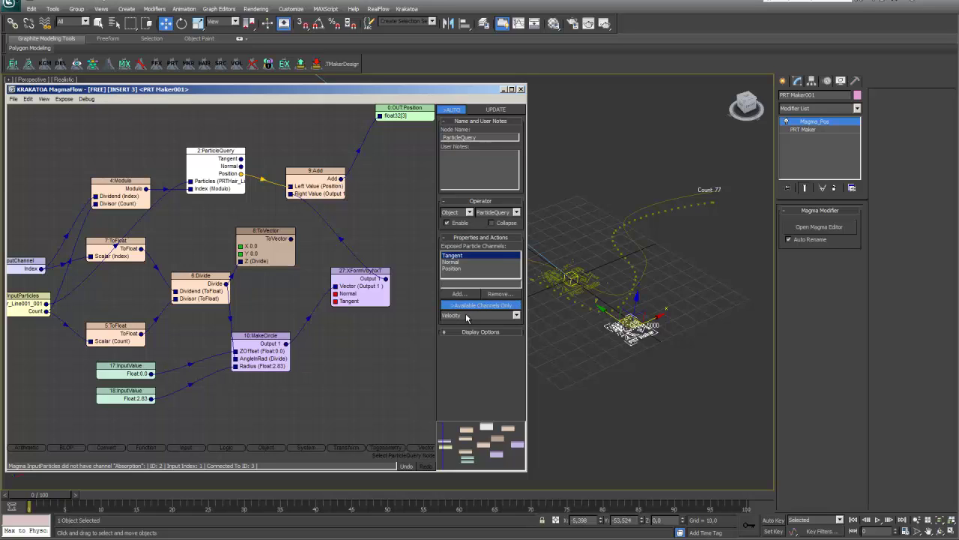
click(516, 315)
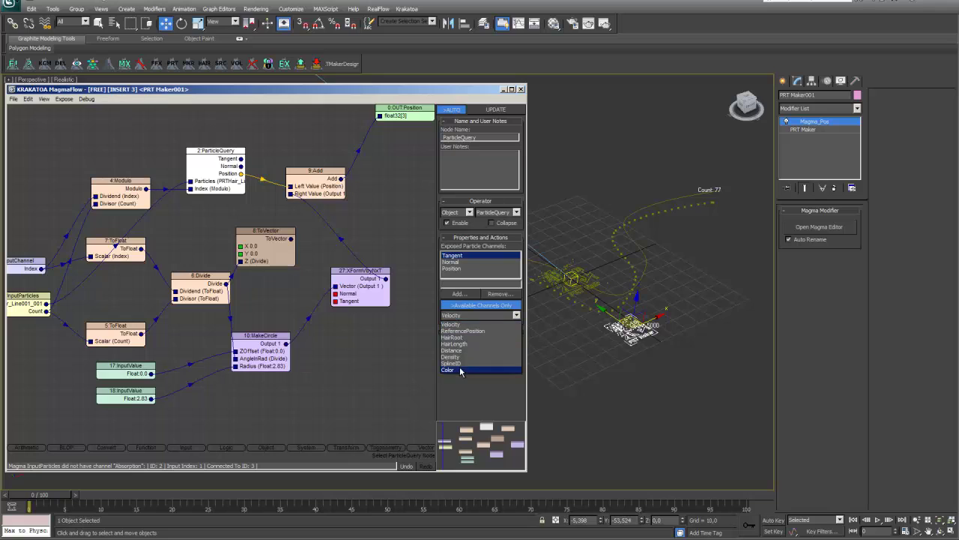
click(371, 334)
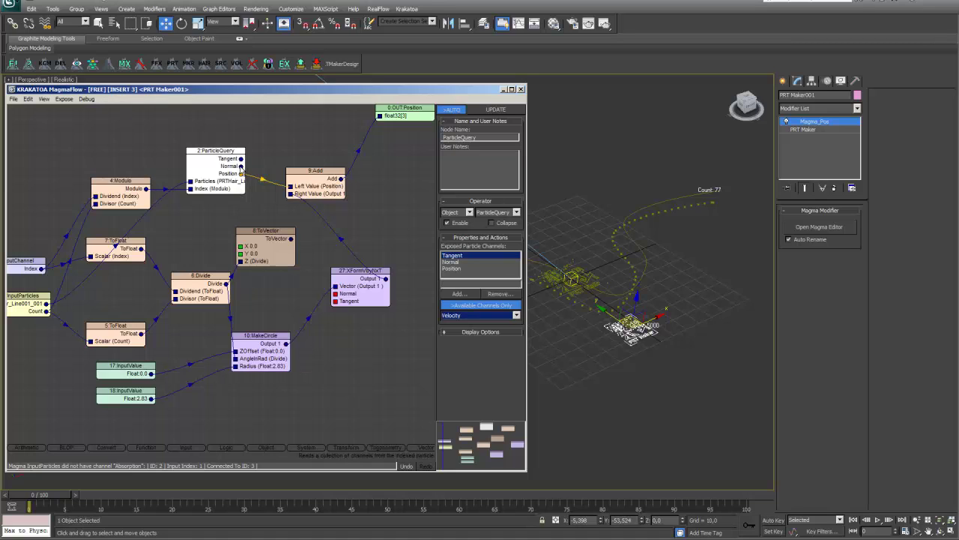
mouse_move(336, 296)
mouse_down()
mouse_move(242, 160)
mouse_move(336, 304)
mouse_up()
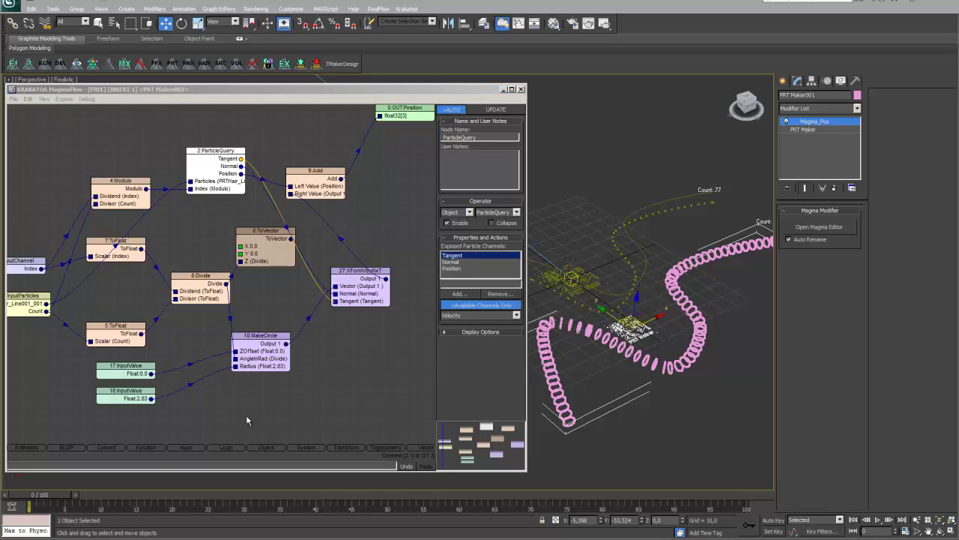
Set the InputValue feeding MakeCircle's Radius to 10.0.
click(123, 396)
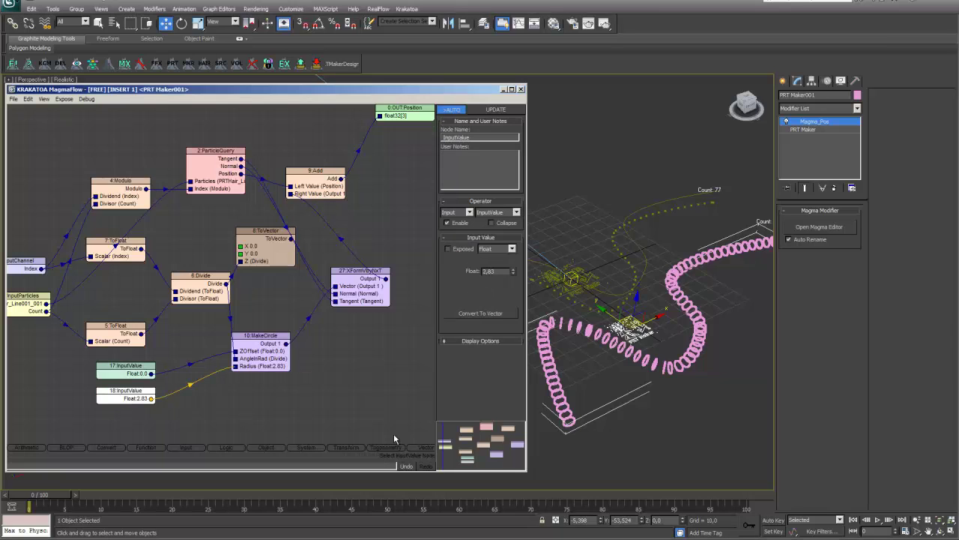
click(504, 270)
key(Return)
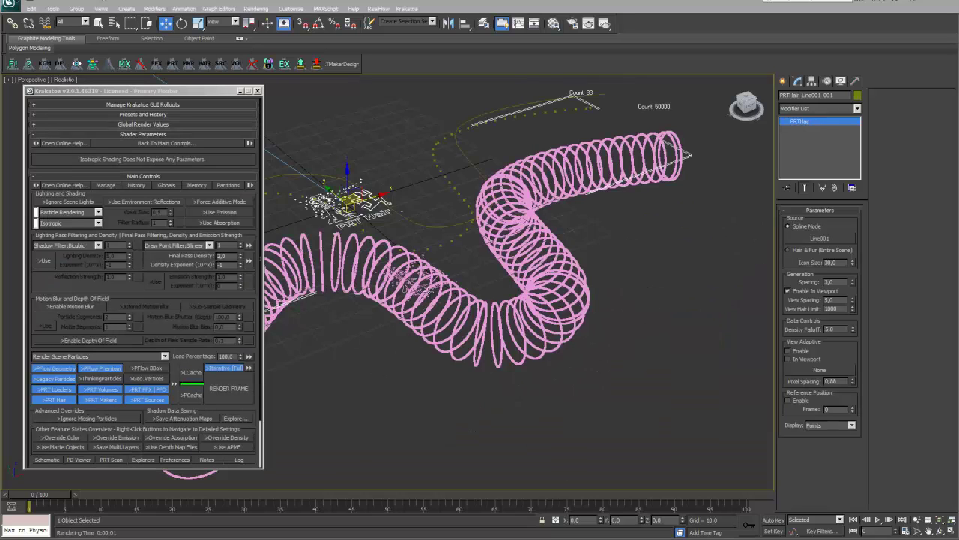
Check the PRT Maker's Count and the PRT Hair's Spacing, and render the frame with Krakatoa.
click(429, 289)
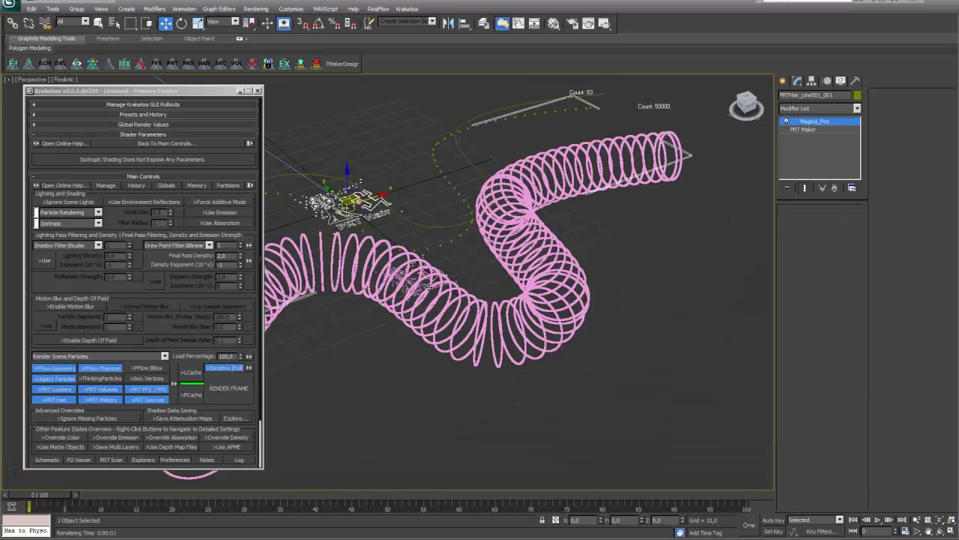
click(805, 129)
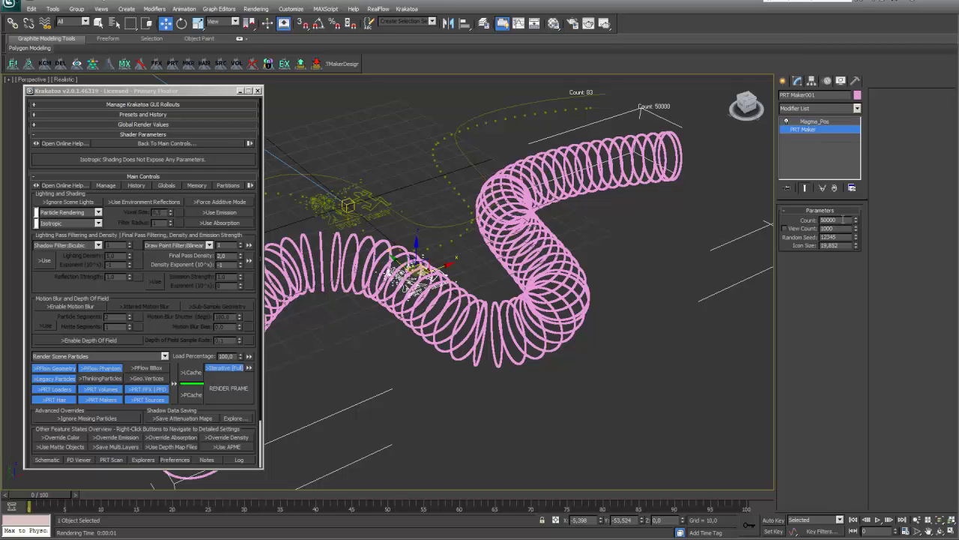
click(371, 216)
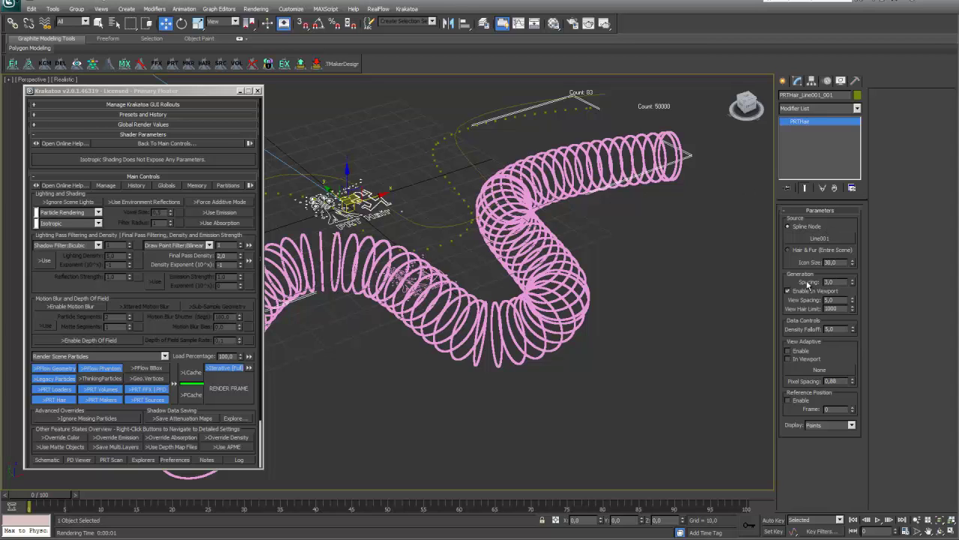
click(223, 385)
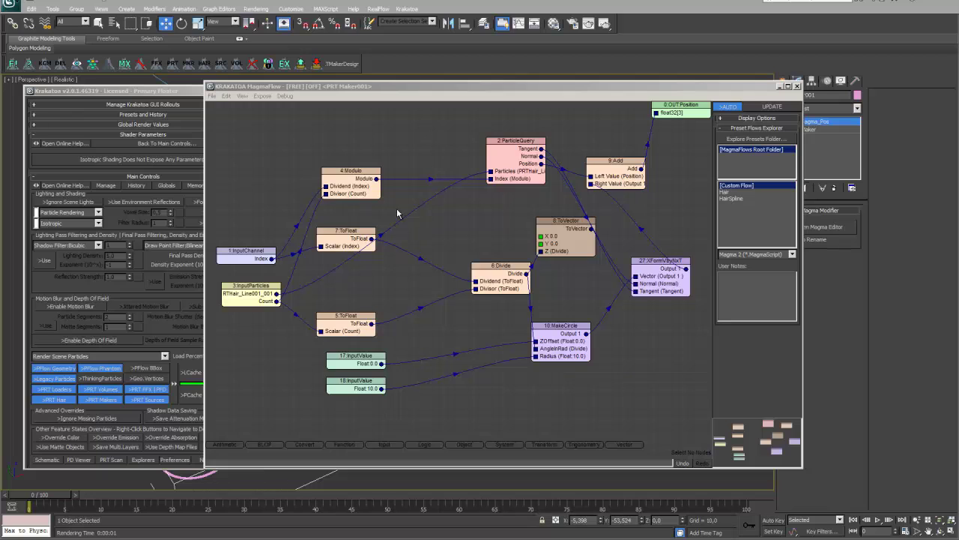
Add a ToFloat node between the Modulo and Divide nodes, with its Scalar input fed by the Modulo output.
click(438, 219)
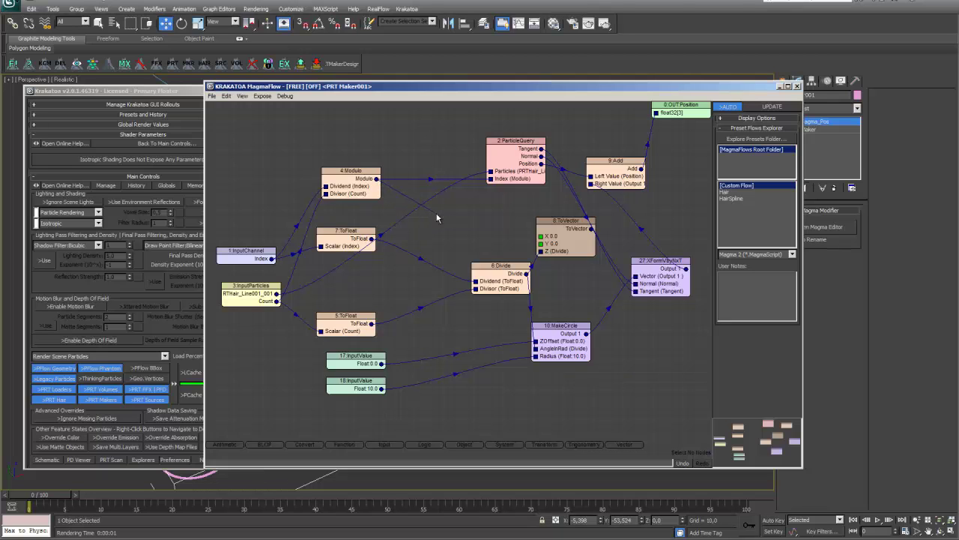
right_click(437, 218)
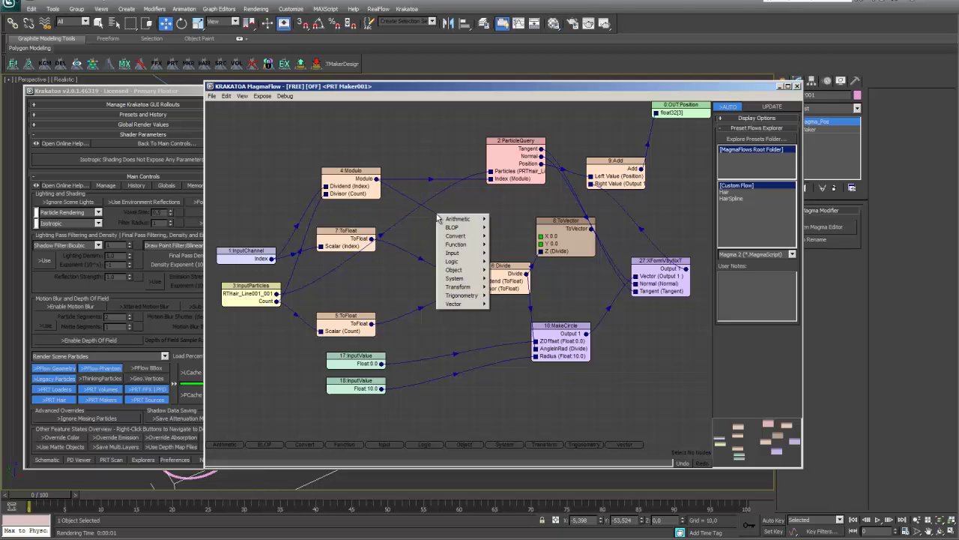
mouse_move(472, 235)
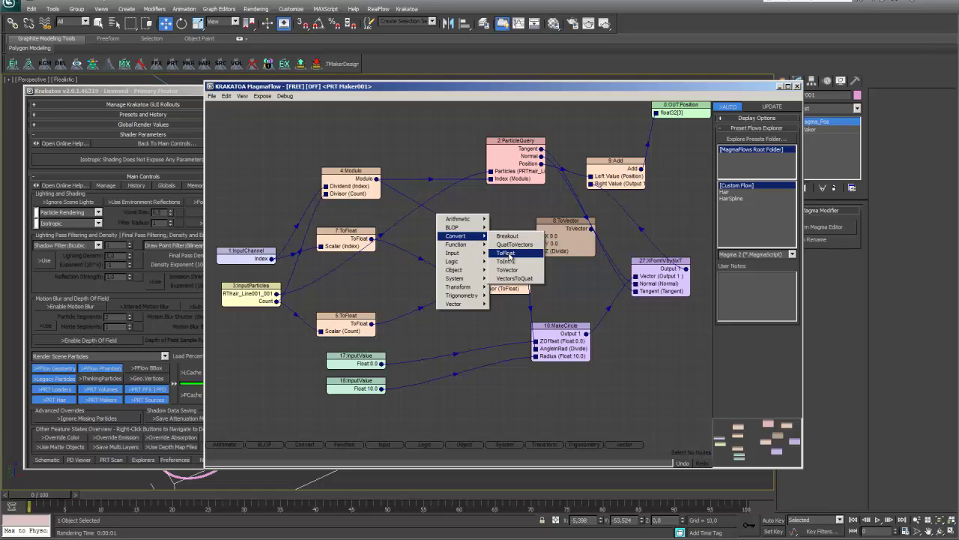
click(506, 253)
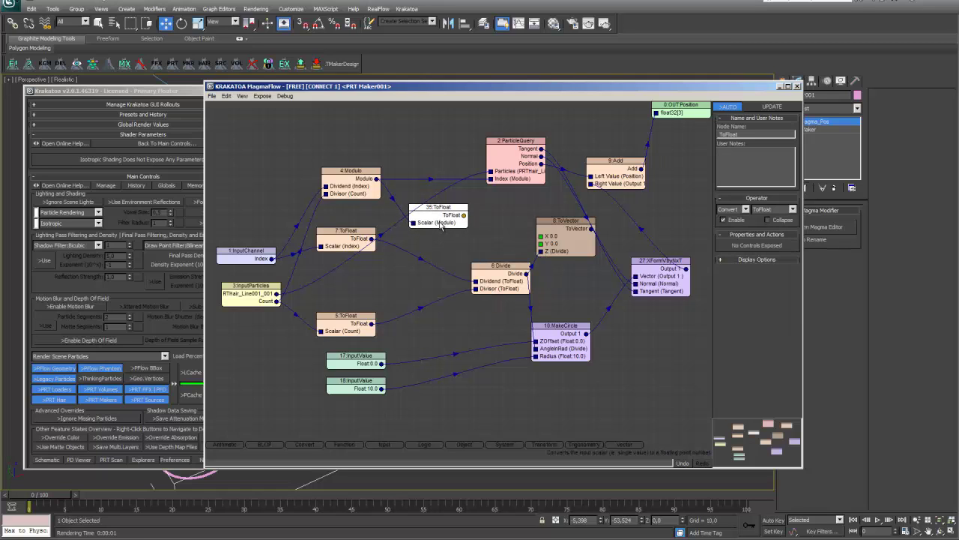
Add a Divide node with its Dividend fed by the Modulo's ToFloat output and its Divisor by the Count's ToFloat output.
drag(440, 225, 503, 233)
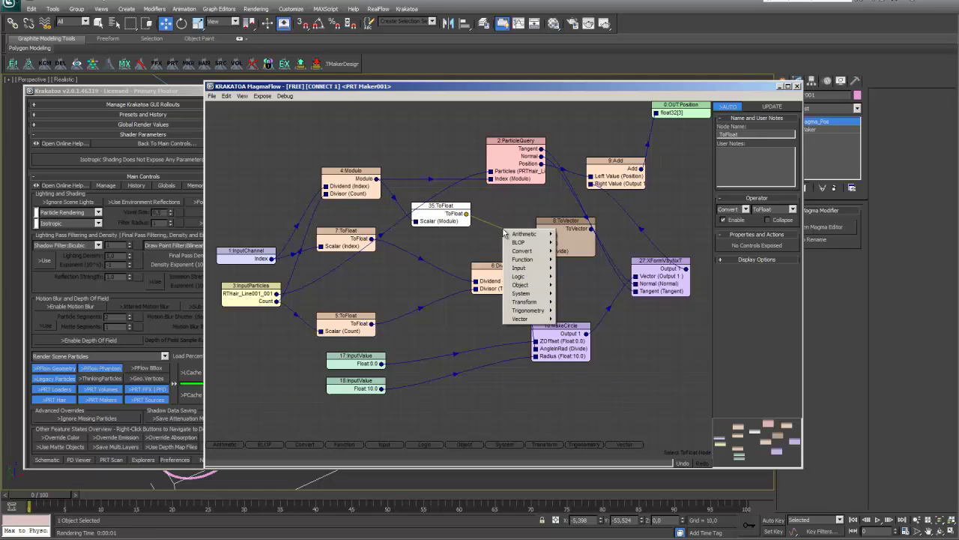
mouse_move(515, 239)
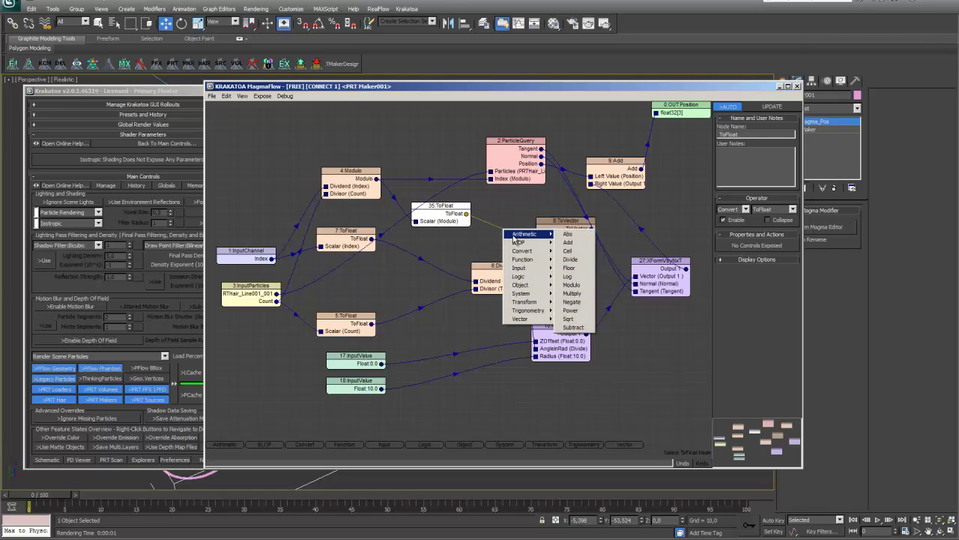
click(570, 258)
drag(459, 221, 443, 216)
drag(497, 244, 492, 234)
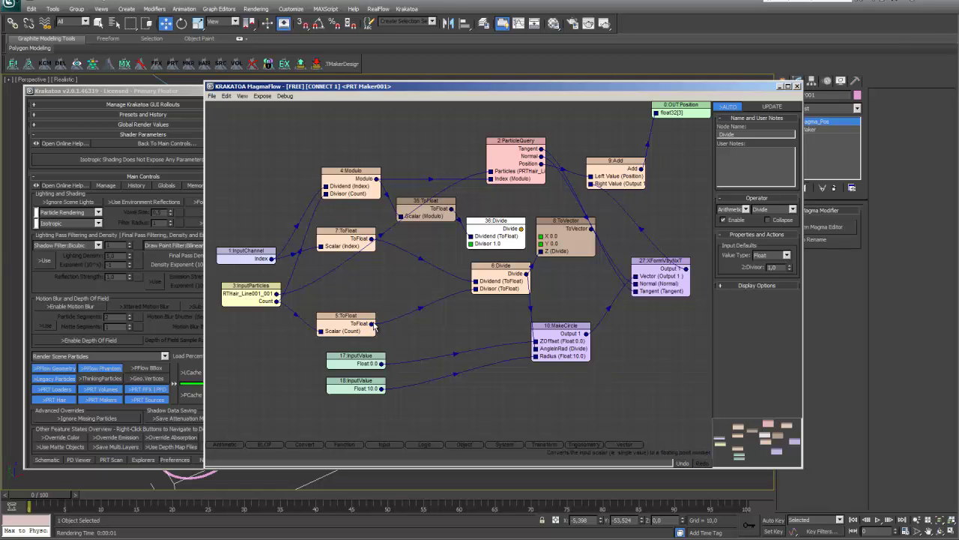
click(472, 244)
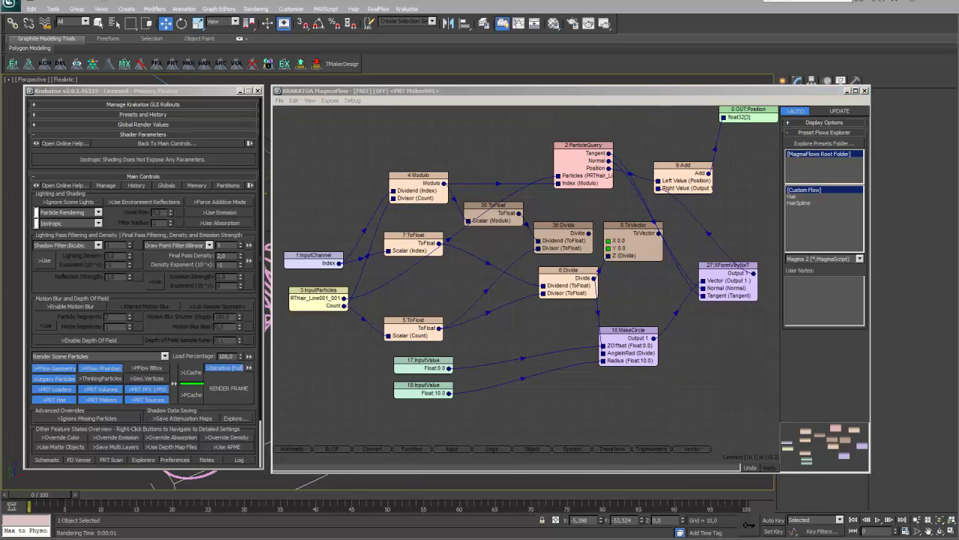
Add a Multiply node combining the new Divide output with the 10.0 InputValue, and feed its output into MakeCircle's Radius.
click(589, 234)
right_click(508, 343)
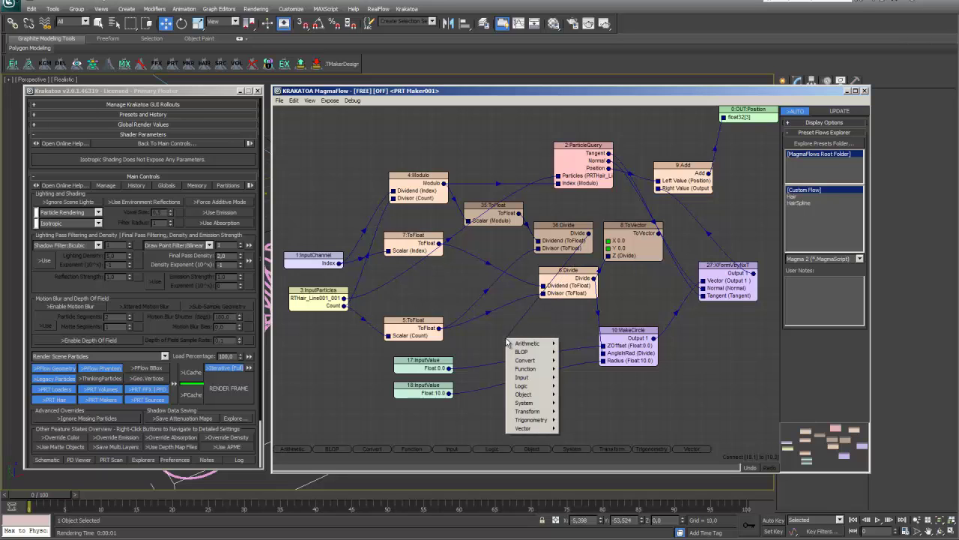
mouse_move(524, 345)
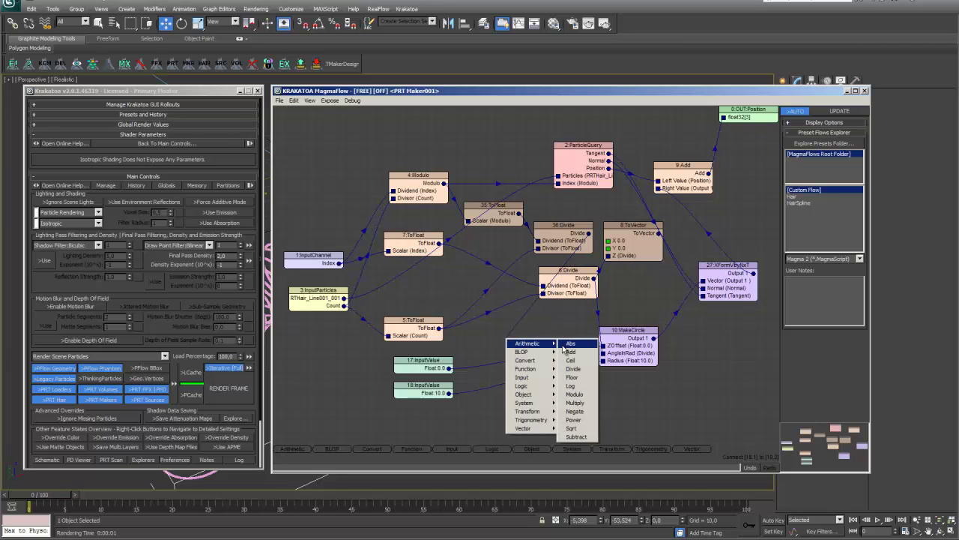
click(574, 403)
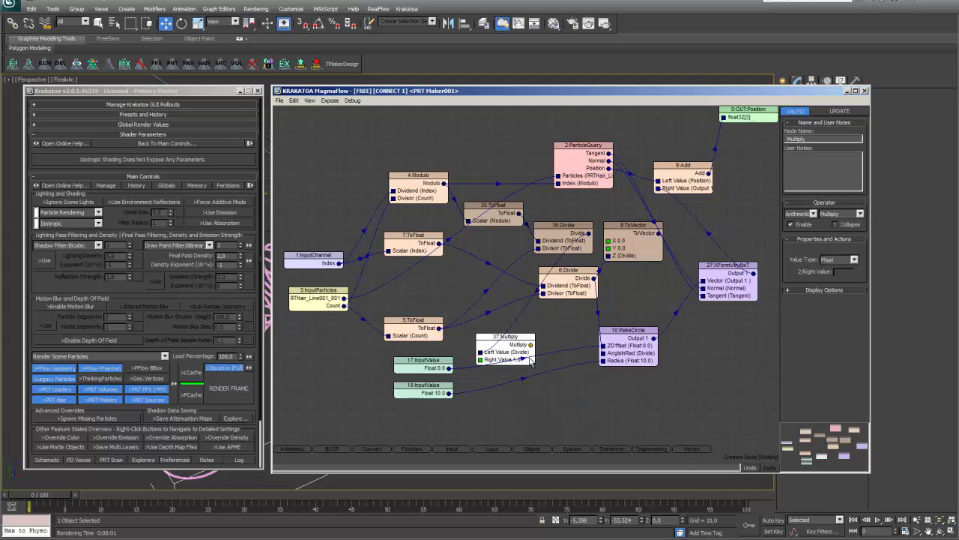
drag(516, 357, 603, 362)
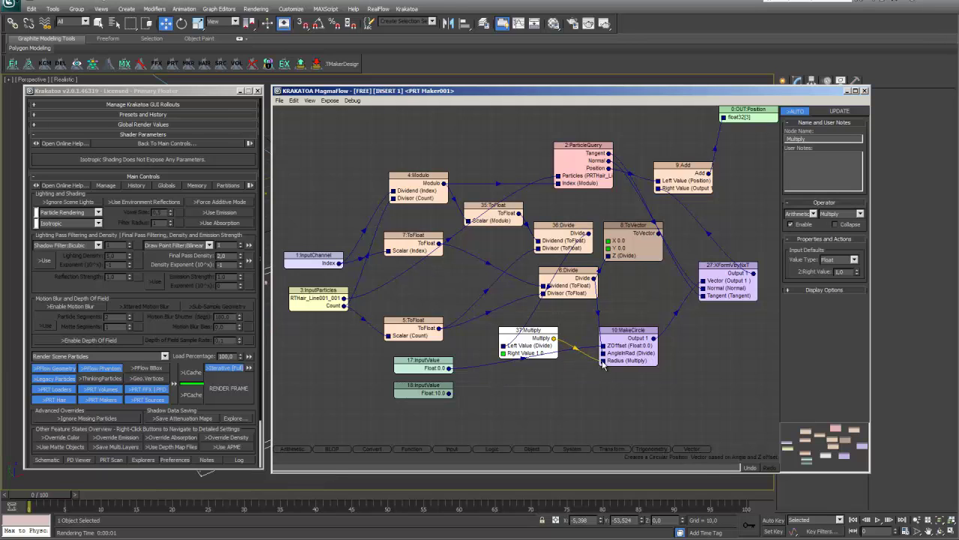
drag(503, 353, 450, 393)
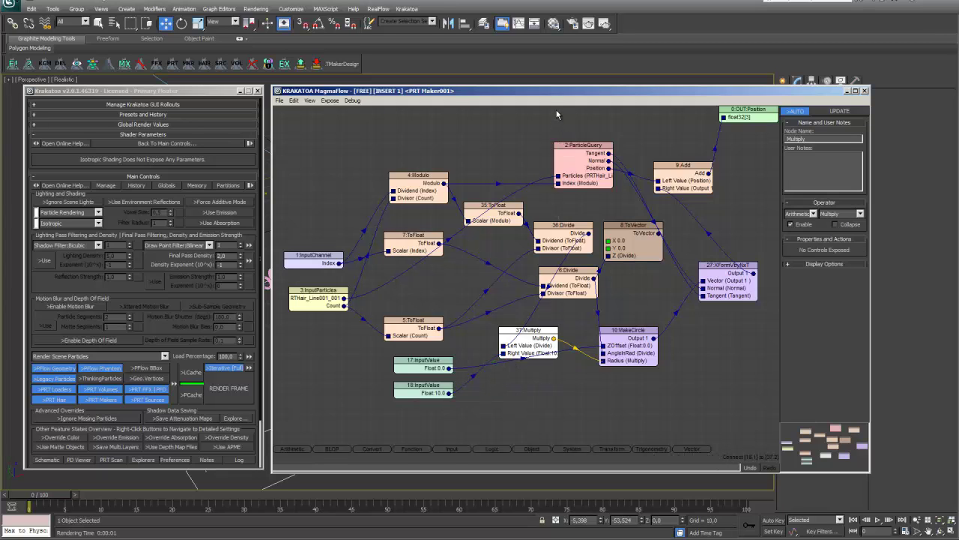
Check the varying circle radius in the perspective view and in a Krakatoa render of the frame.
drag(513, 95, 927, 104)
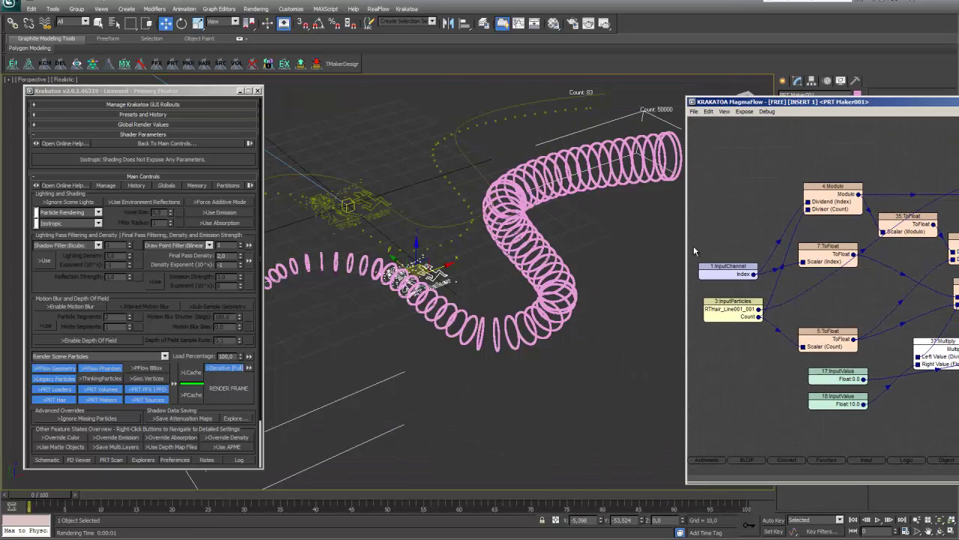
click(579, 399)
scroll(578, 399, down, 2)
scroll(579, 399, up, 2)
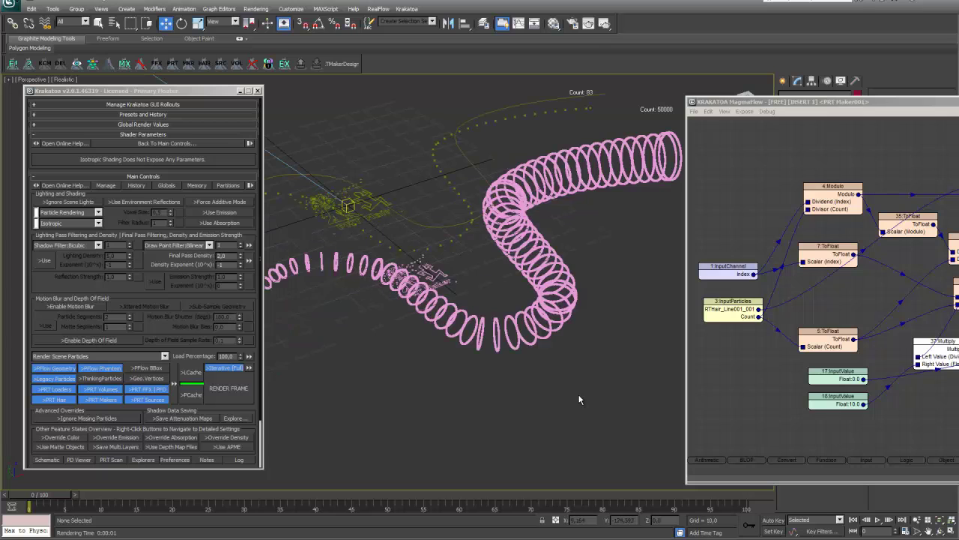
click(225, 388)
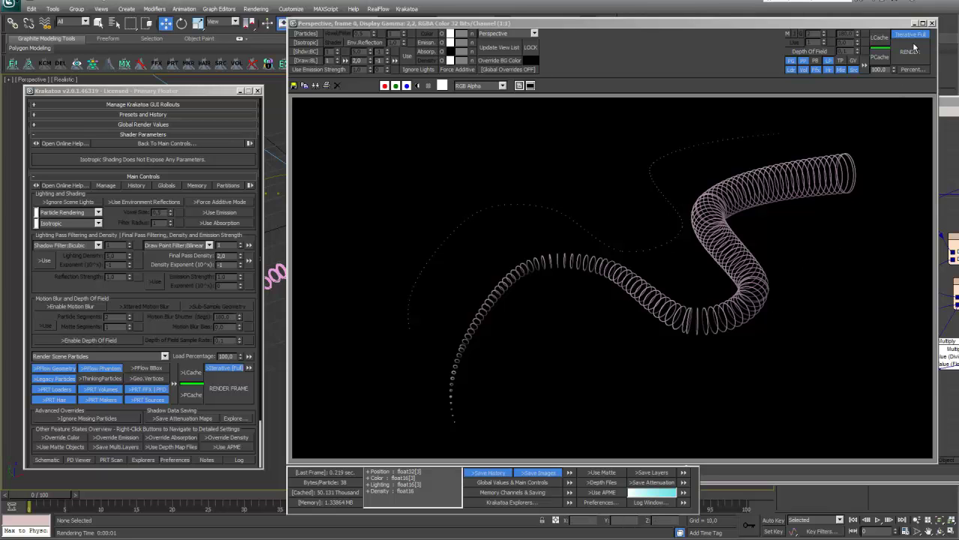
click(932, 23)
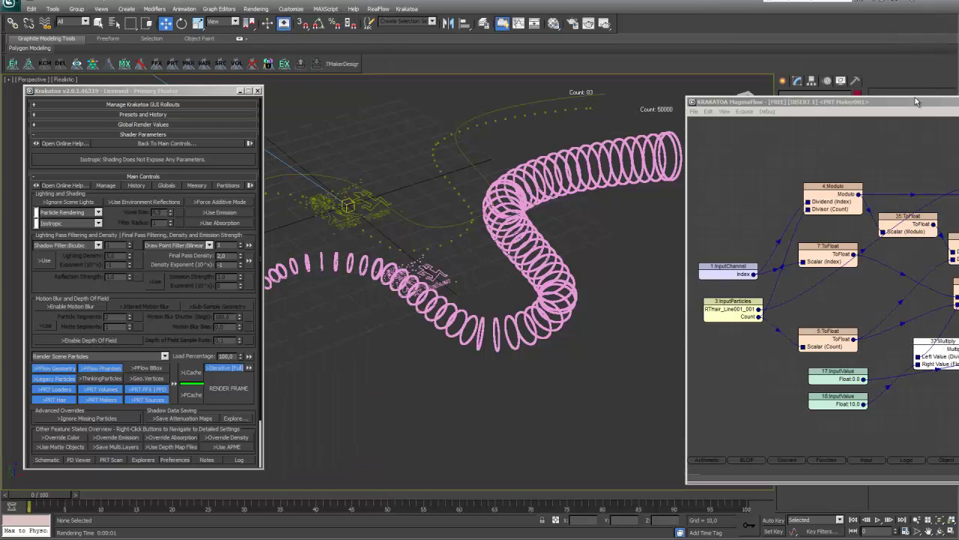
Insert a Power node between the new Divide and Multiply nodes, with a 1.0 InputValue feeding its Exponent.
drag(929, 102, 539, 92)
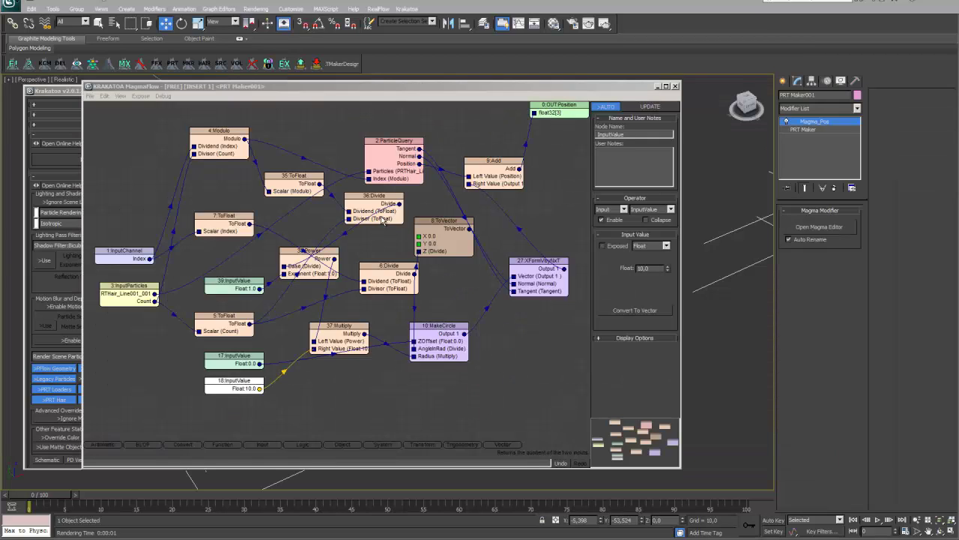
click(314, 264)
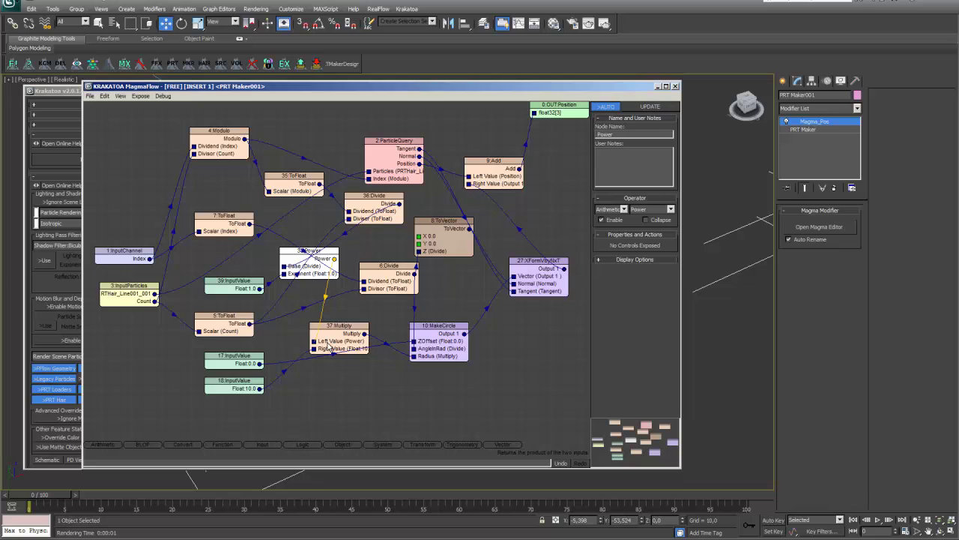
Rename the InputValue feeding the Power node as exponent and expose it on the modifier.
click(240, 291)
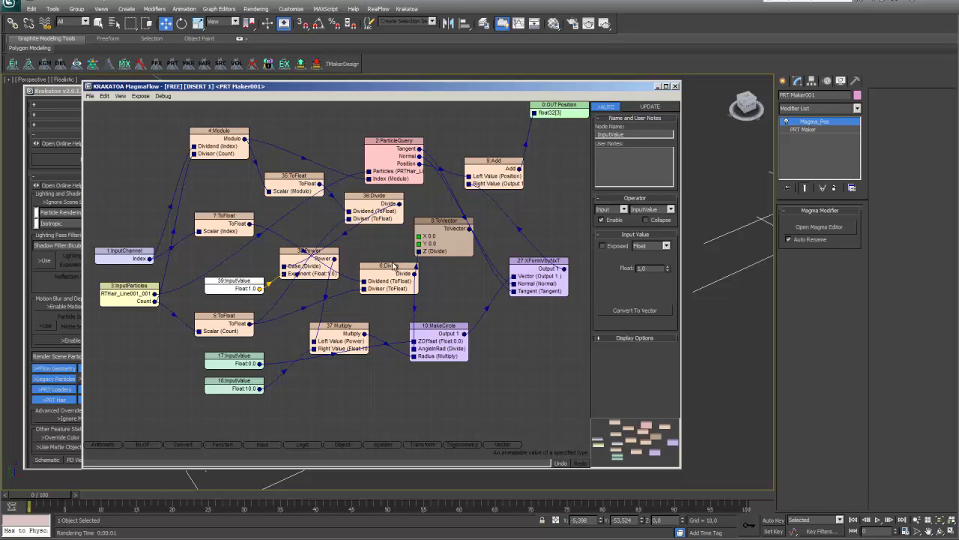
drag(634, 136, 573, 135)
text(exponent)
key(Return)
click(602, 246)
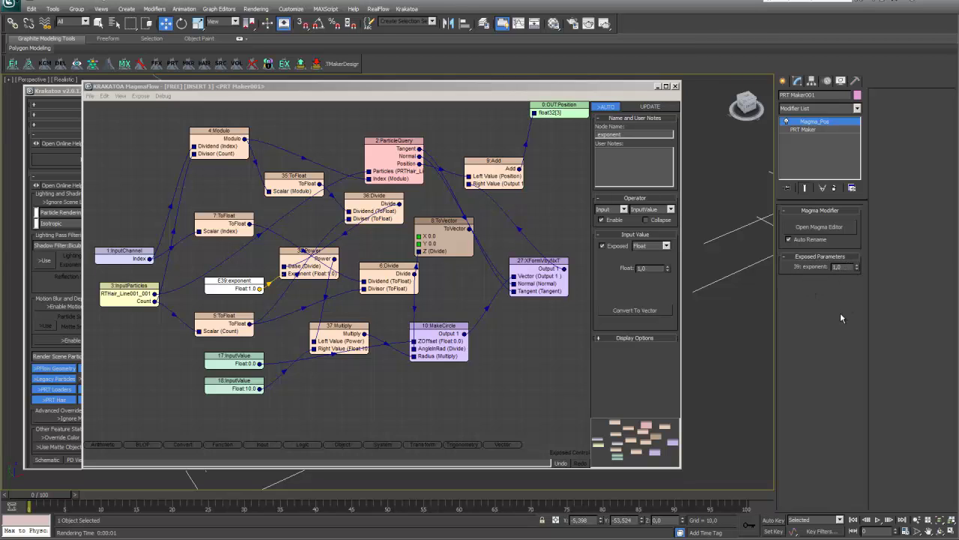
Rename the 10.0 InputValue feeding the Multiply node as Rayon and expose it on the modifier.
click(234, 384)
double_click(628, 133)
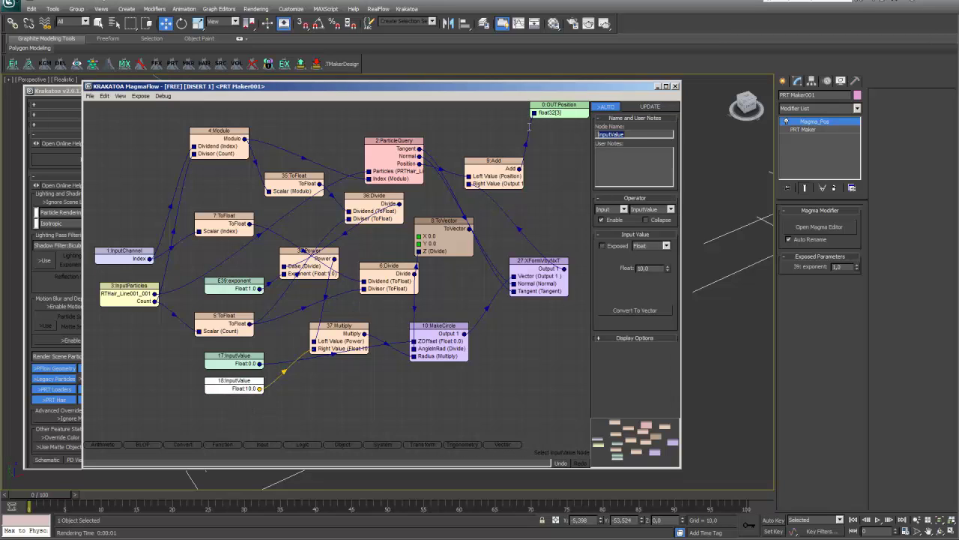
text(Rayon)
key(Return)
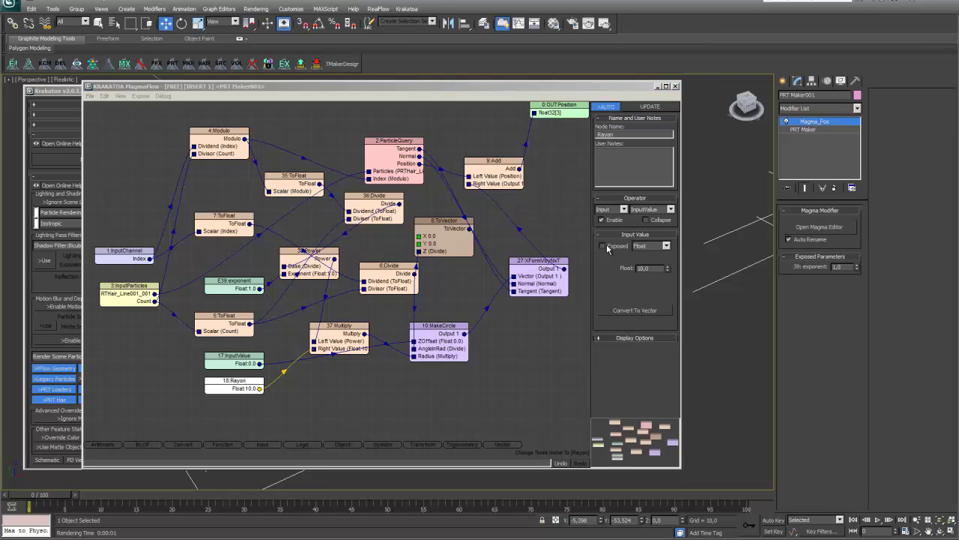
click(602, 246)
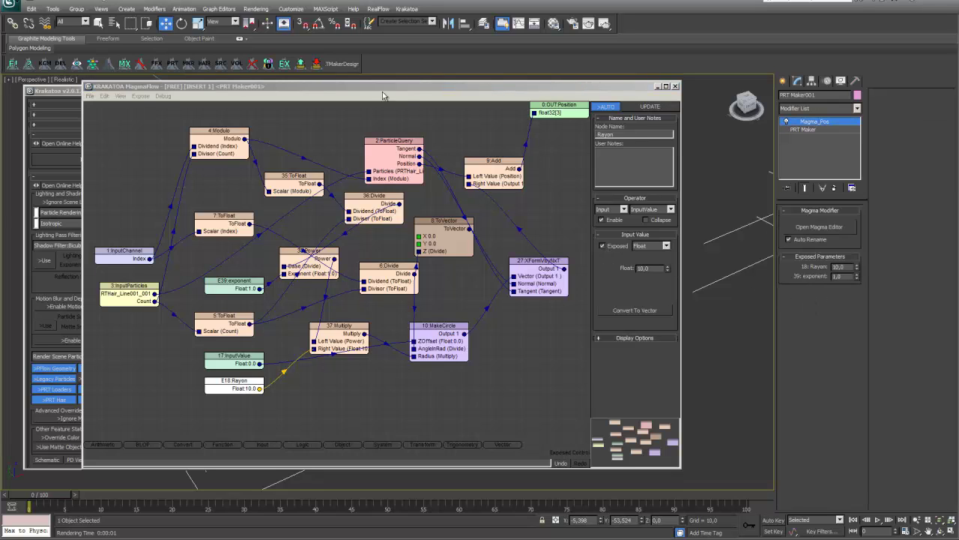
Uncover the perspective view and adjust the modifier's exposed parameters to an exponent of -0.46 and a Rayon of 5.65.
drag(406, 87, 29, 84)
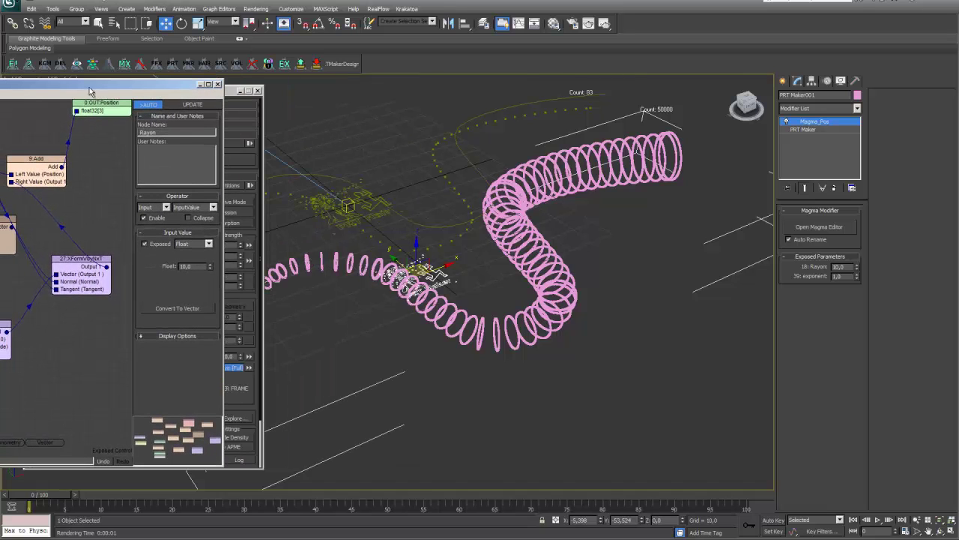
click(260, 93)
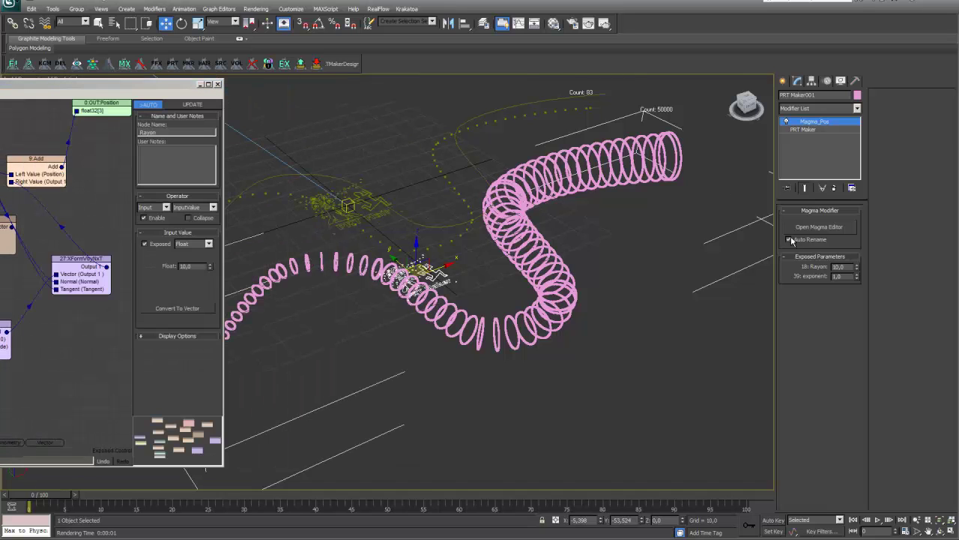
click(858, 278)
drag(857, 283, 852, 314)
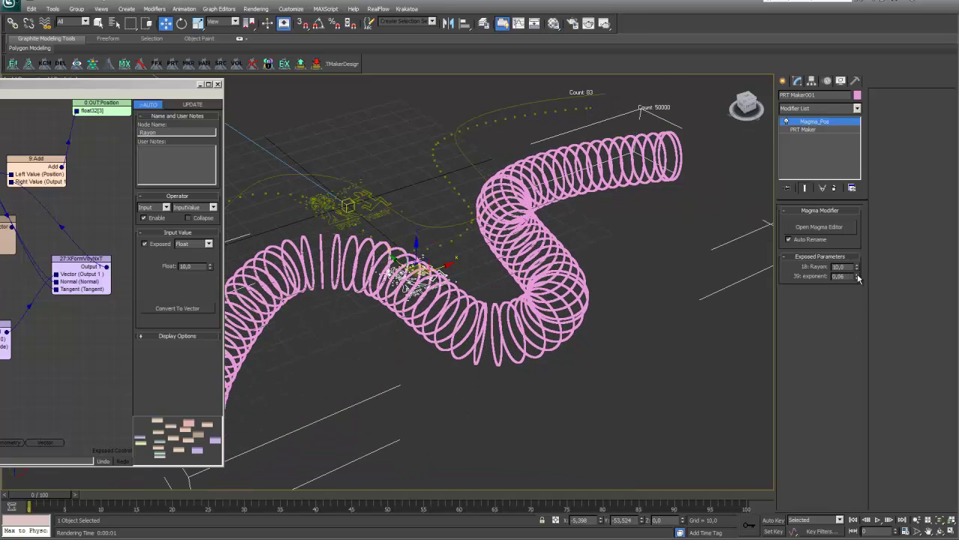
drag(858, 269, 854, 370)
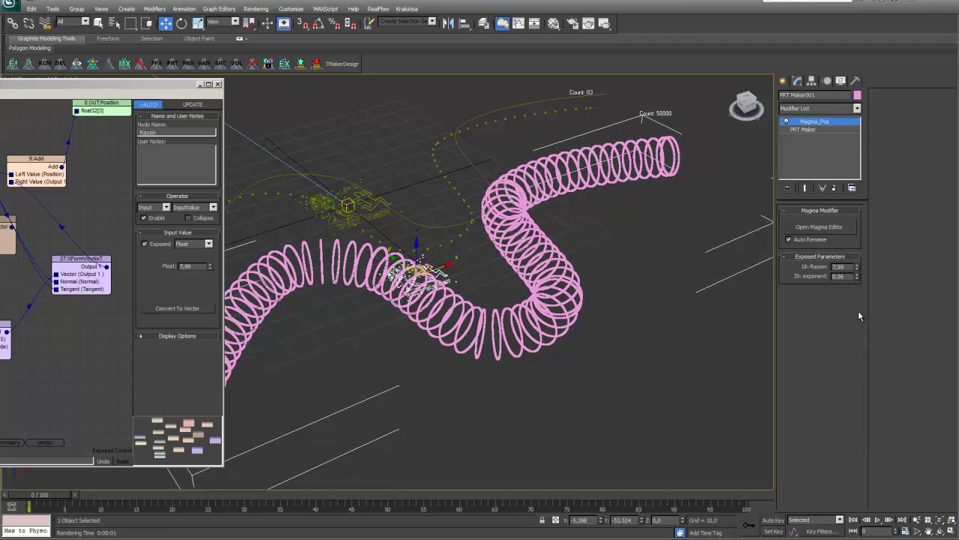
drag(859, 278, 855, 302)
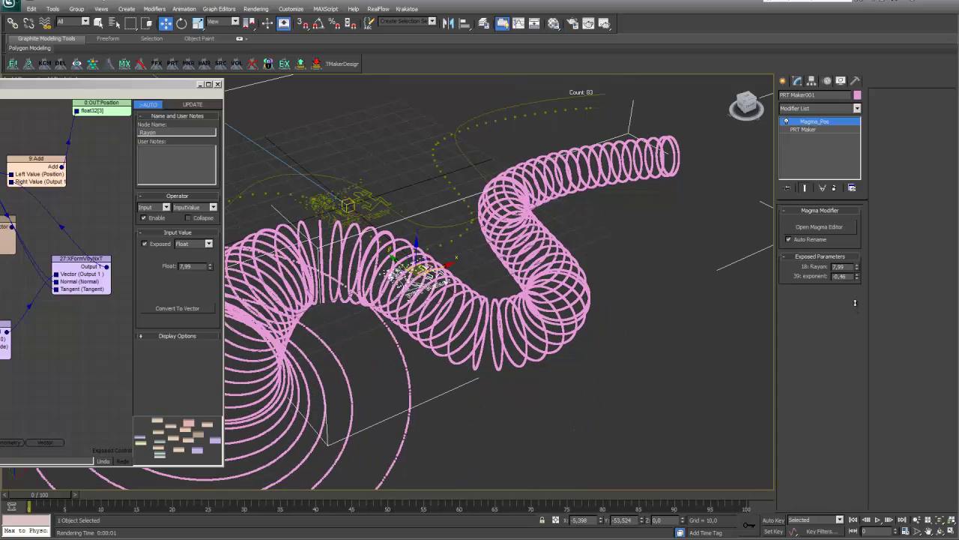
drag(856, 269, 846, 385)
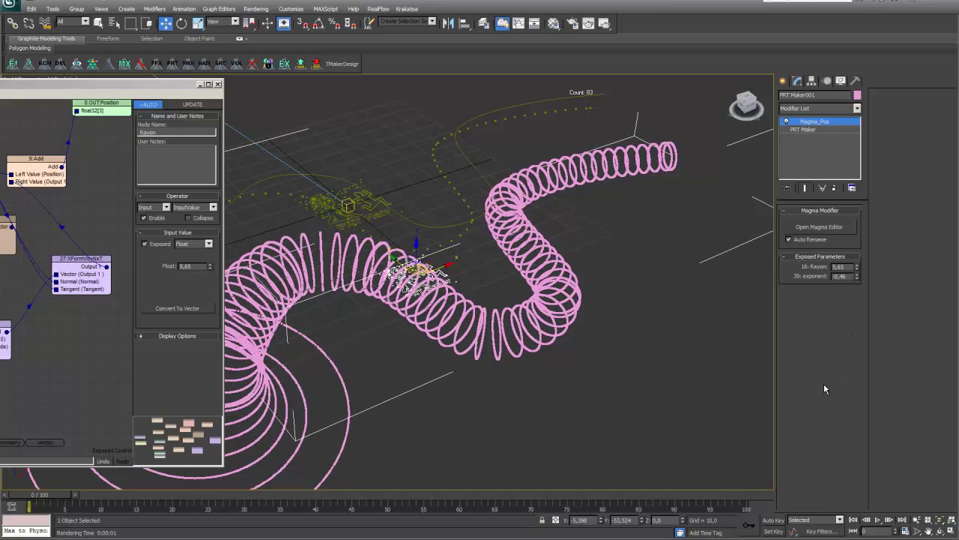
Close the MagmaFlow editor and render the flared circle tube with Krakatoa to check the result.
alt+middle_drag(355, 361, 428, 317)
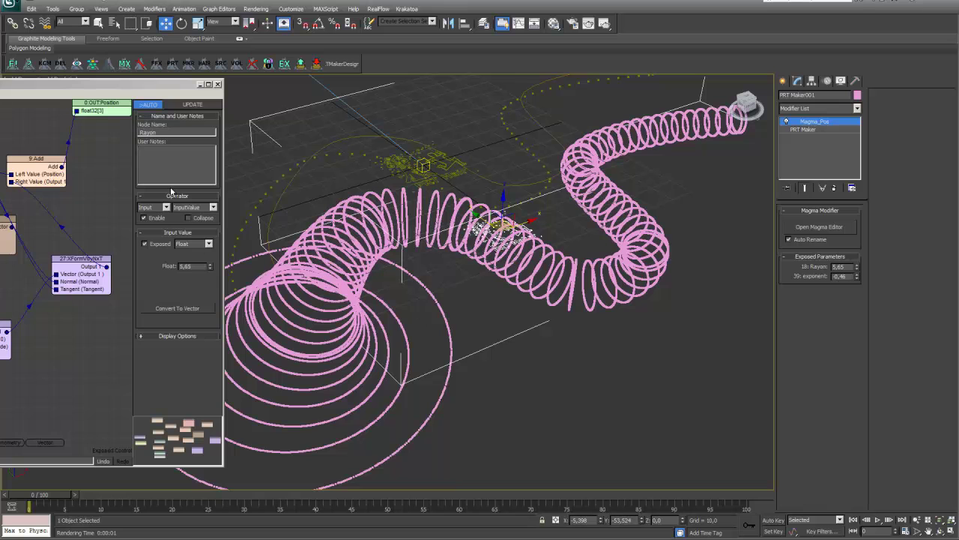
drag(63, 88, 453, 90)
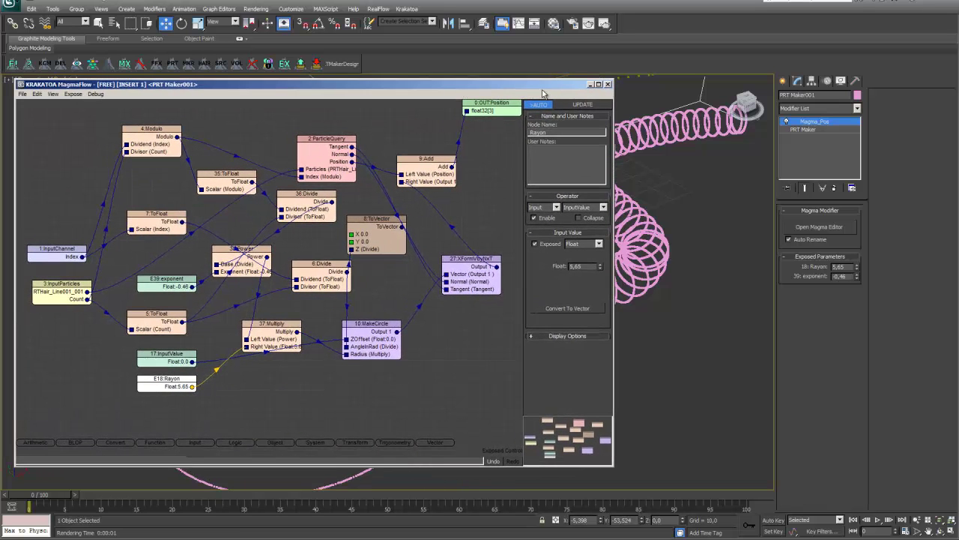
click(607, 85)
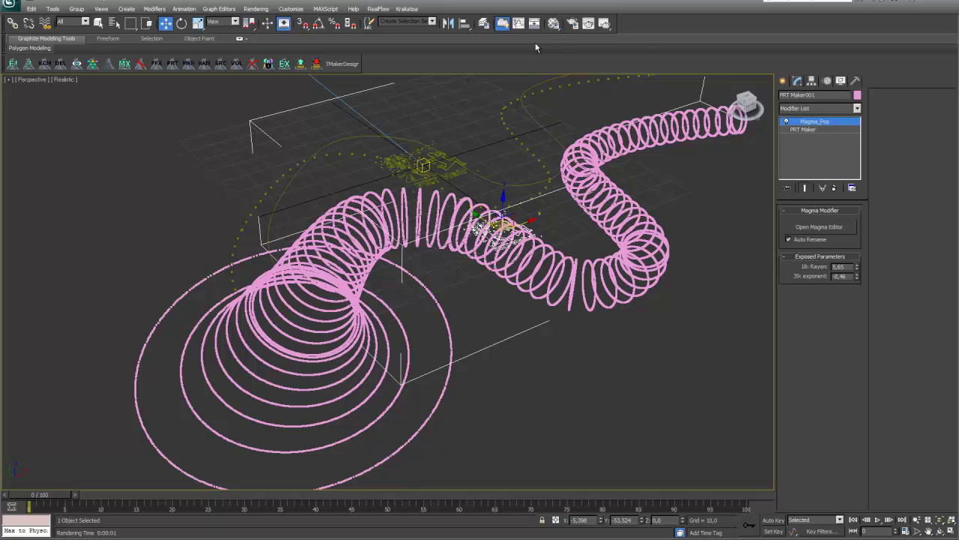
click(13, 64)
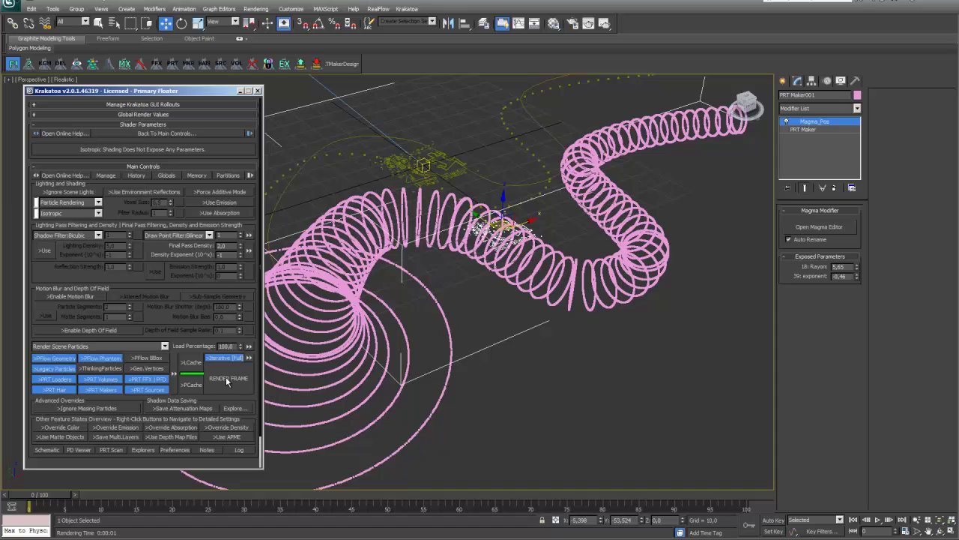
click(227, 378)
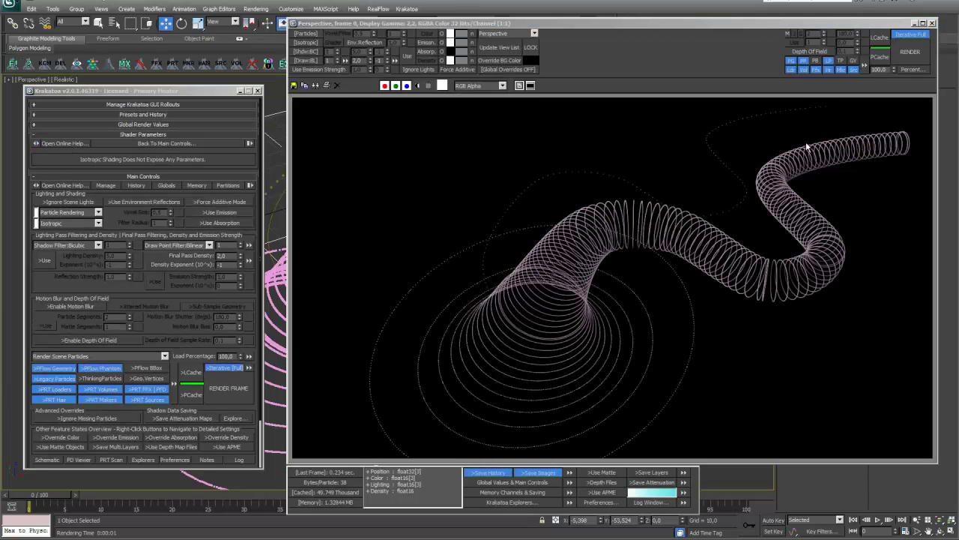
click(932, 23)
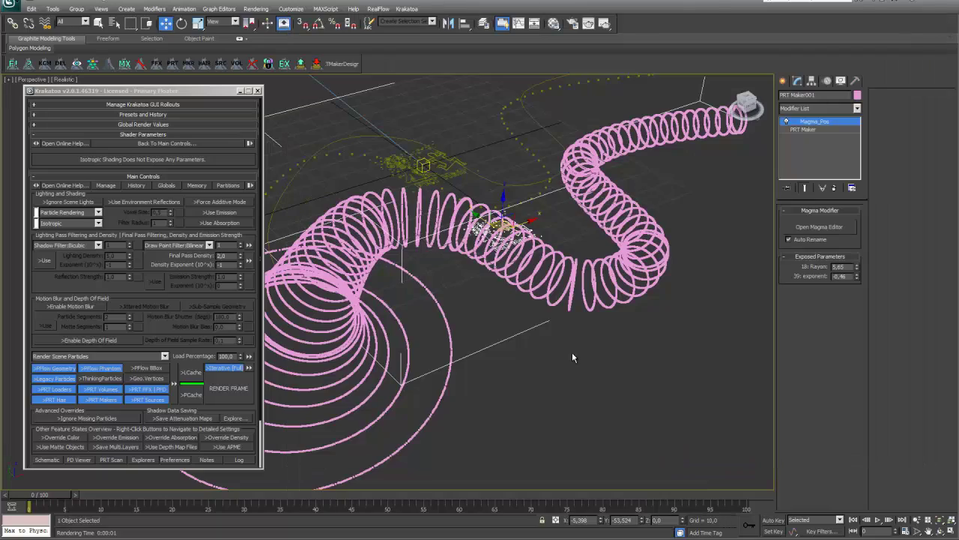